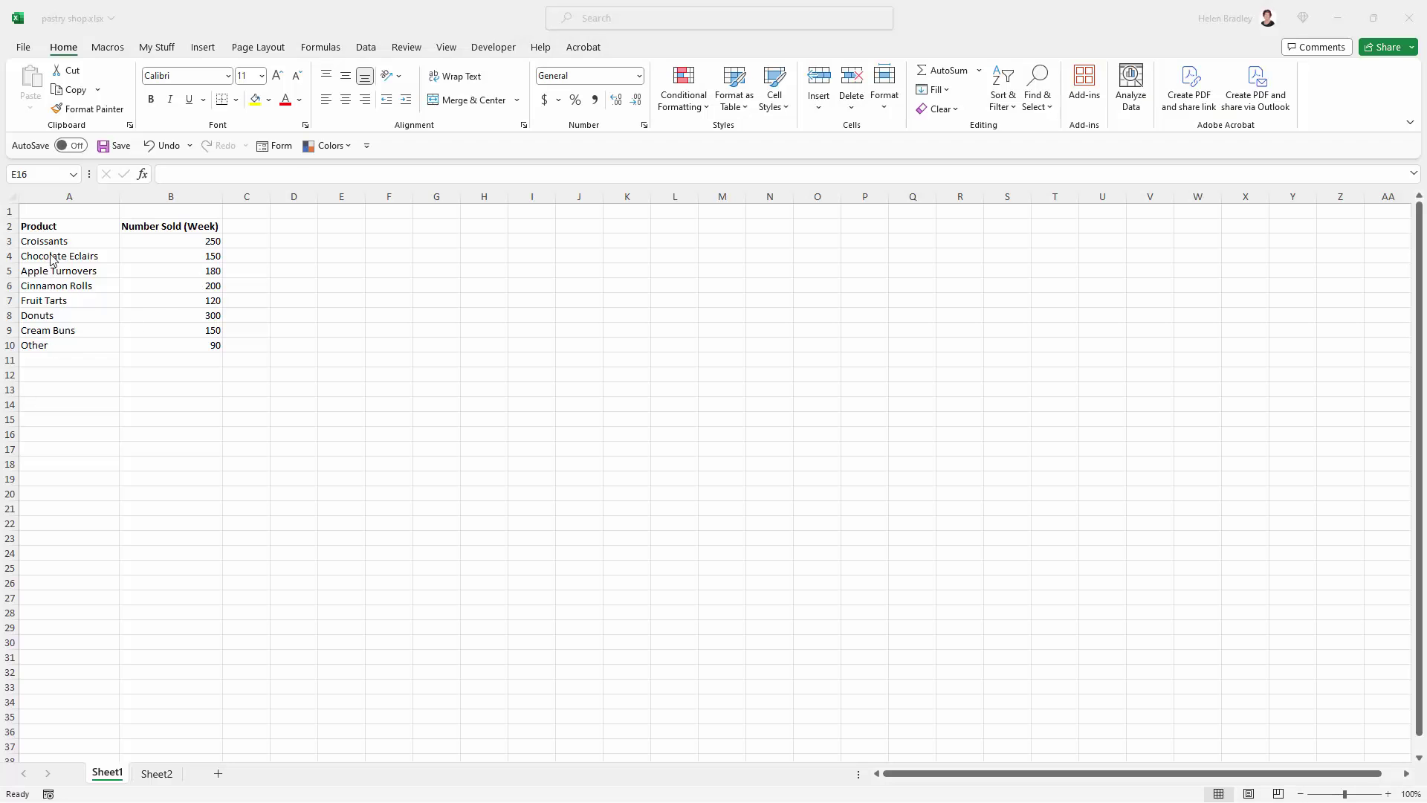
- Insert a 2-D pie chart of the products' weekly sales and move it beside the data table
{"action": "left_click_drag", "start_coordinate": [31, 232], "coordinate": [178, 339]}
{"action": "left_click", "coordinate": [199, 48]}
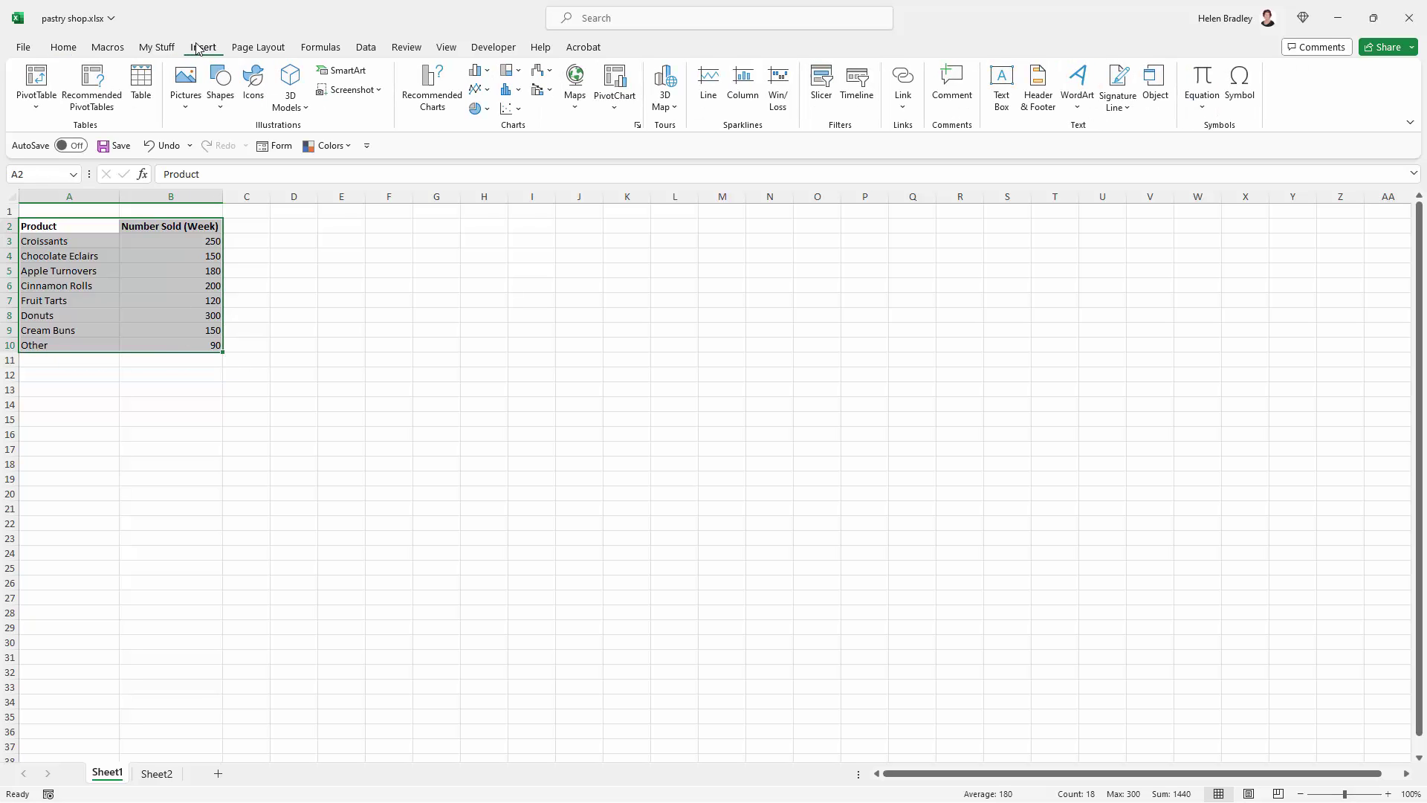
{"action": "left_click", "coordinate": [474, 108]}
{"action": "left_click", "coordinate": [504, 165]}
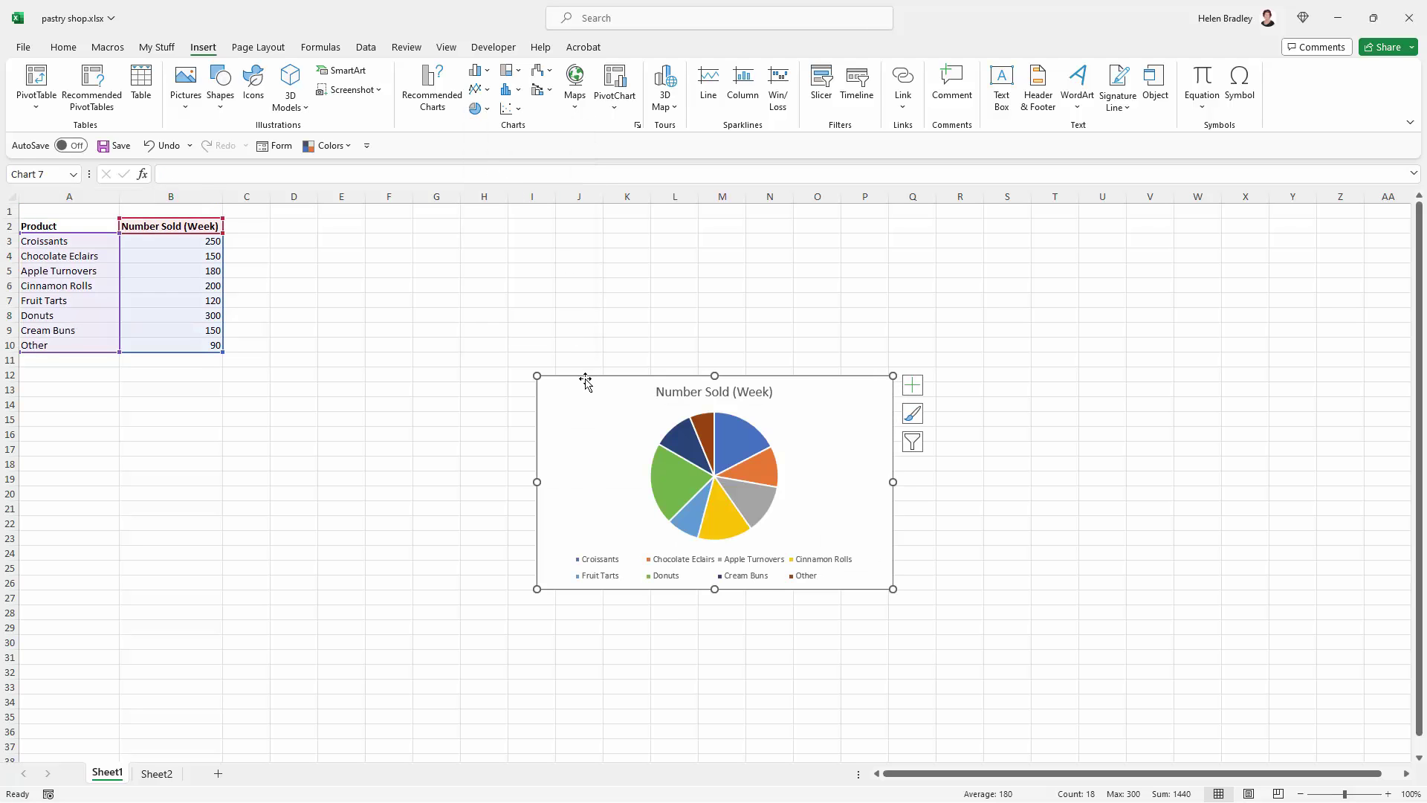
{"action": "left_click_drag", "start_coordinate": [584, 378], "coordinate": [297, 213]}
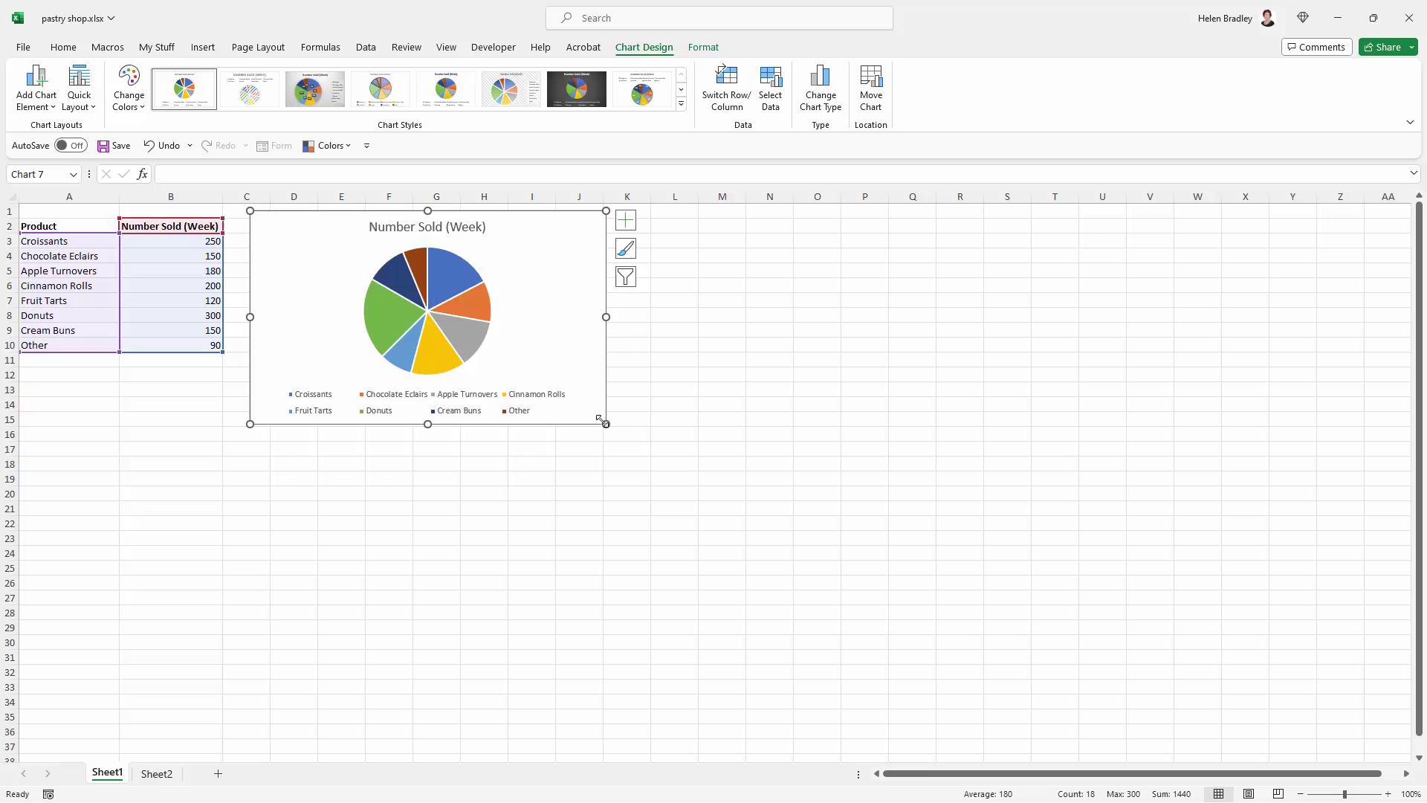
- Resize the pie chart out to about column N, row 26 to show its nine slices
{"action": "left_click_drag", "start_coordinate": [601, 421], "coordinate": [768, 576]}
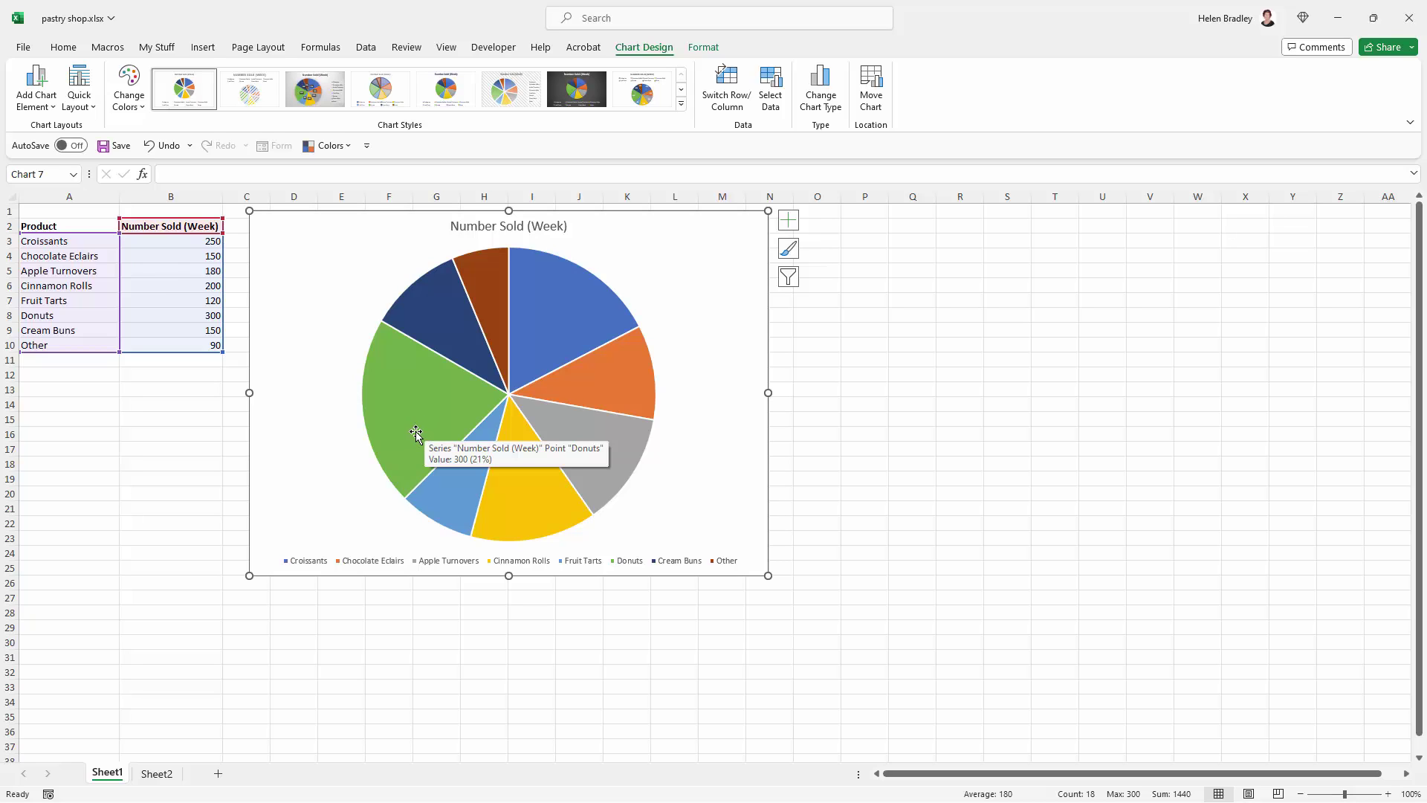
{"action": "mouse_move", "coordinate": [558, 326]}
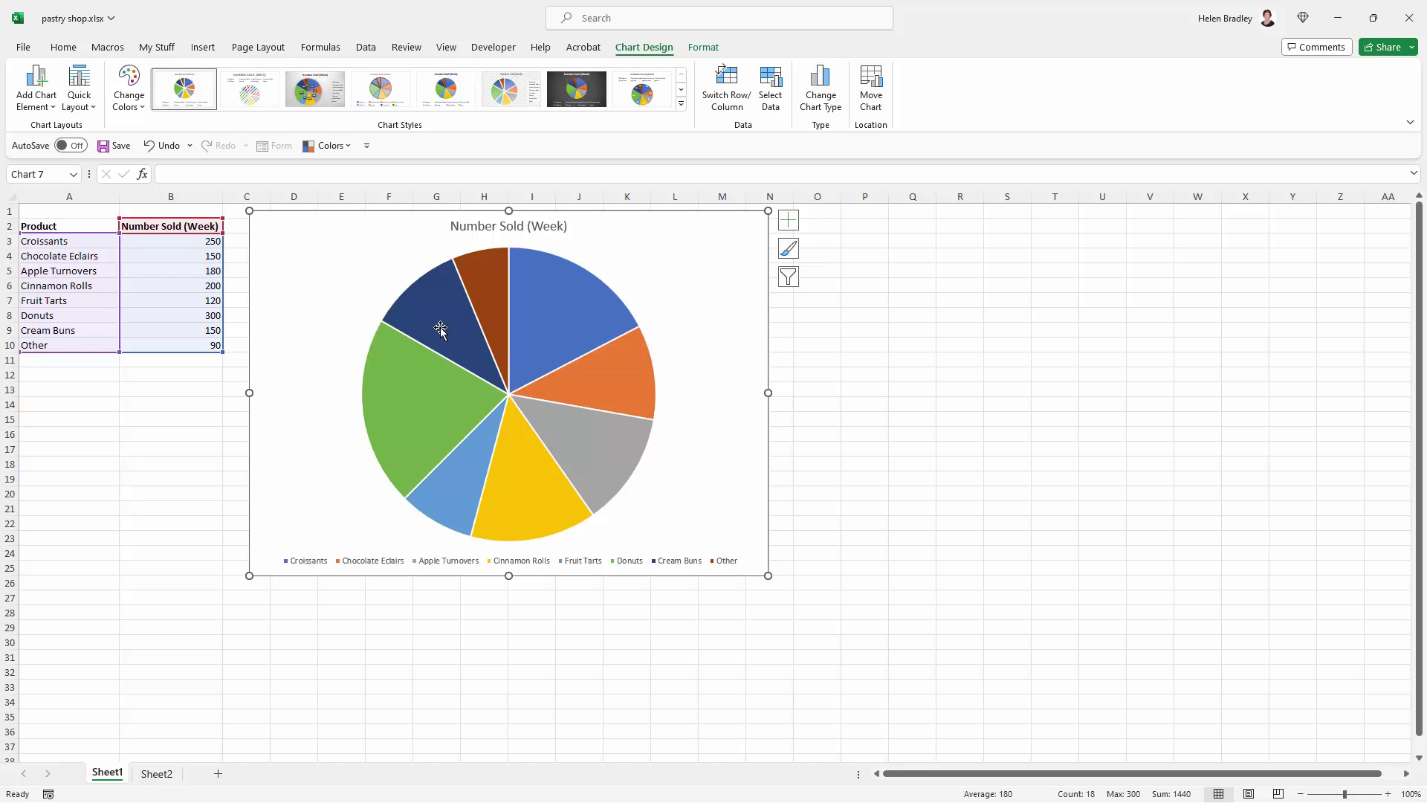
{"action": "mouse_move", "coordinate": [471, 349]}
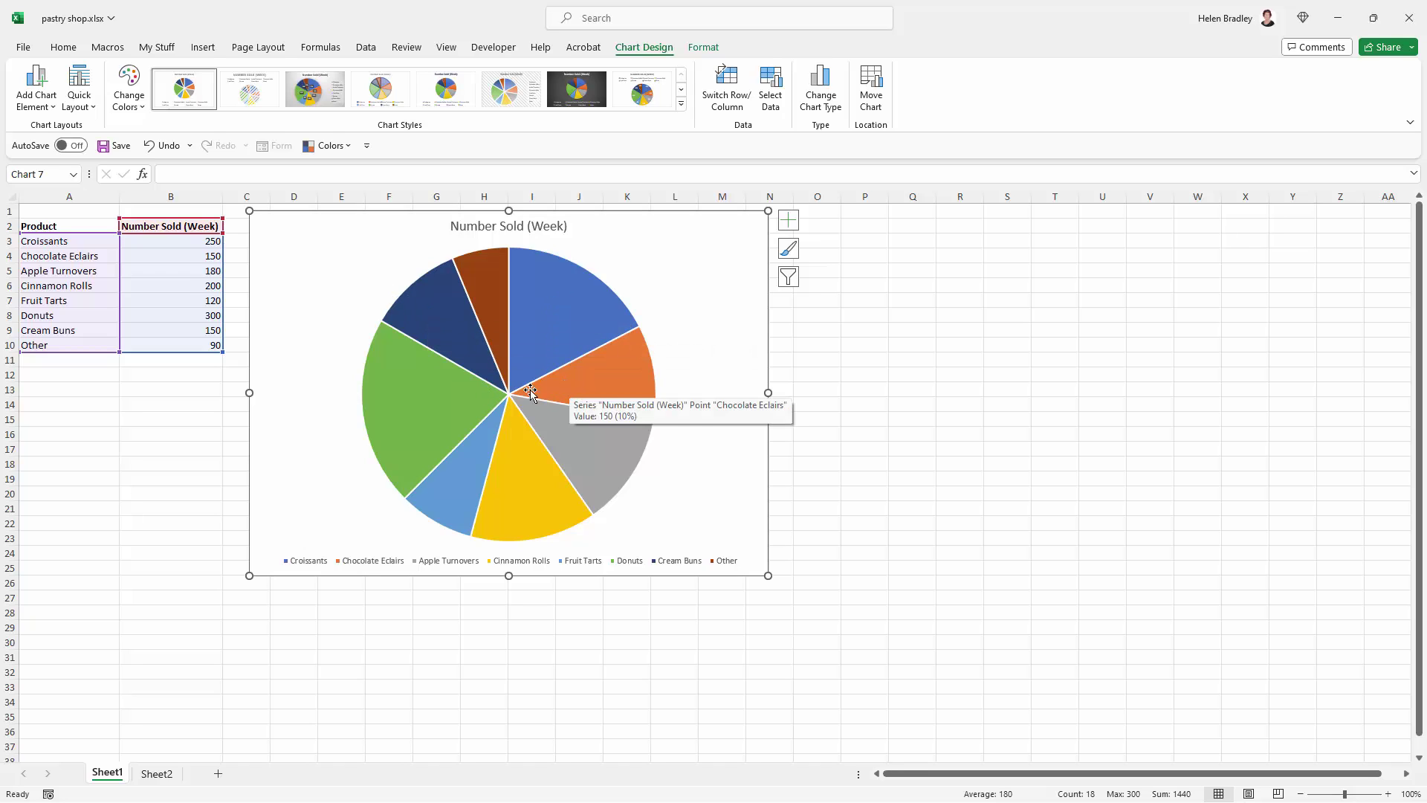
{"action": "mouse_move", "coordinate": [600, 382]}
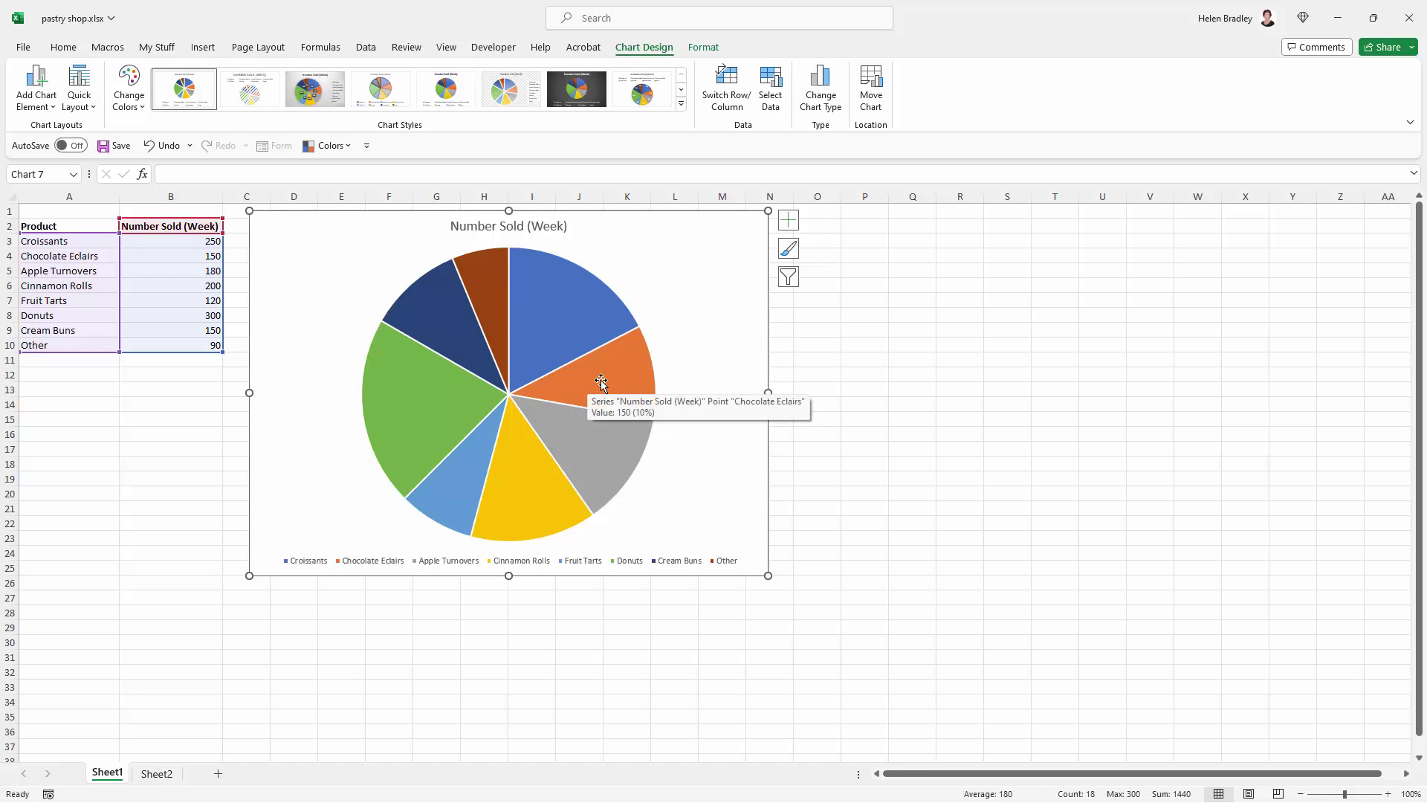
{"action": "mouse_move", "coordinate": [487, 290]}
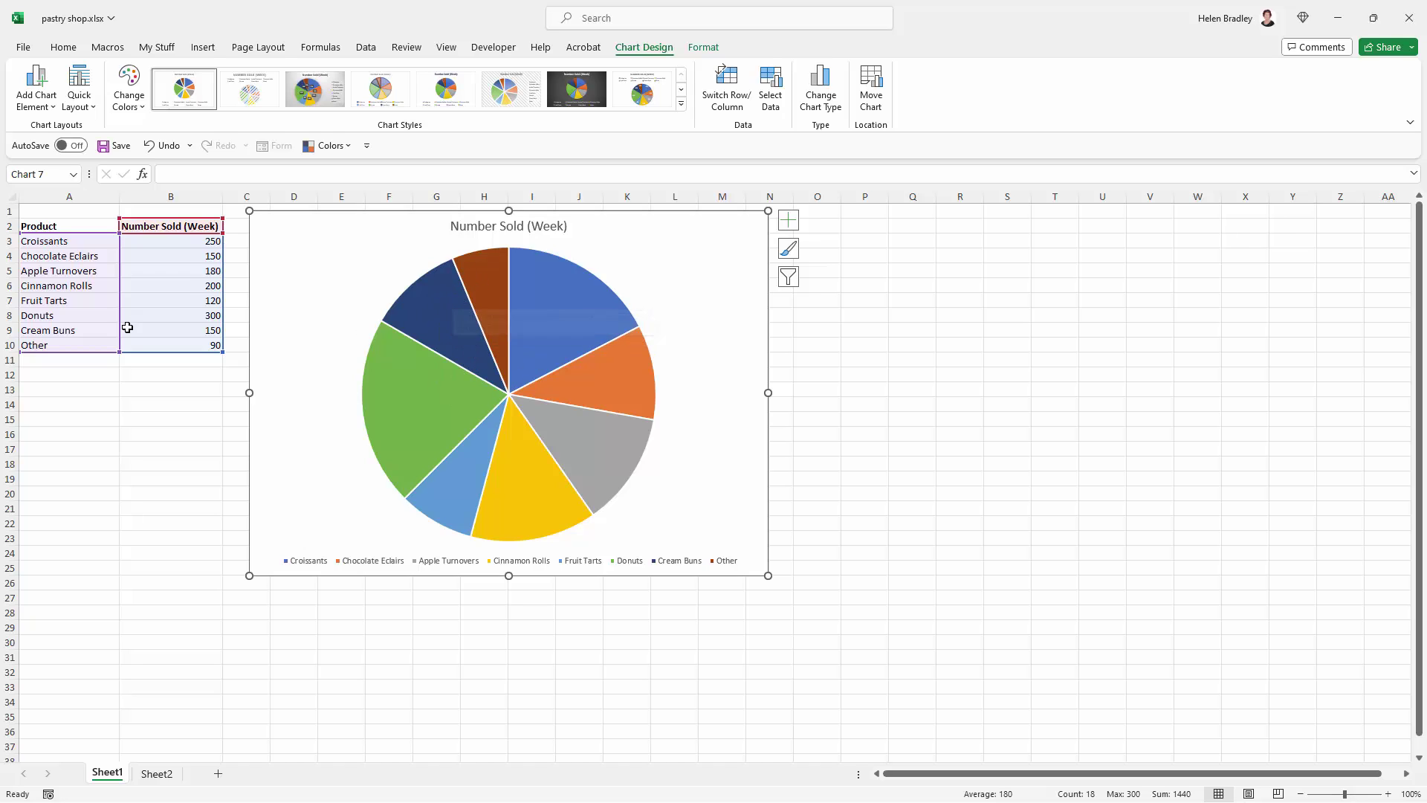
- Add a Vanilla Slice row with 160 sold in A11:B11
{"action": "left_click", "coordinate": [34, 360]}
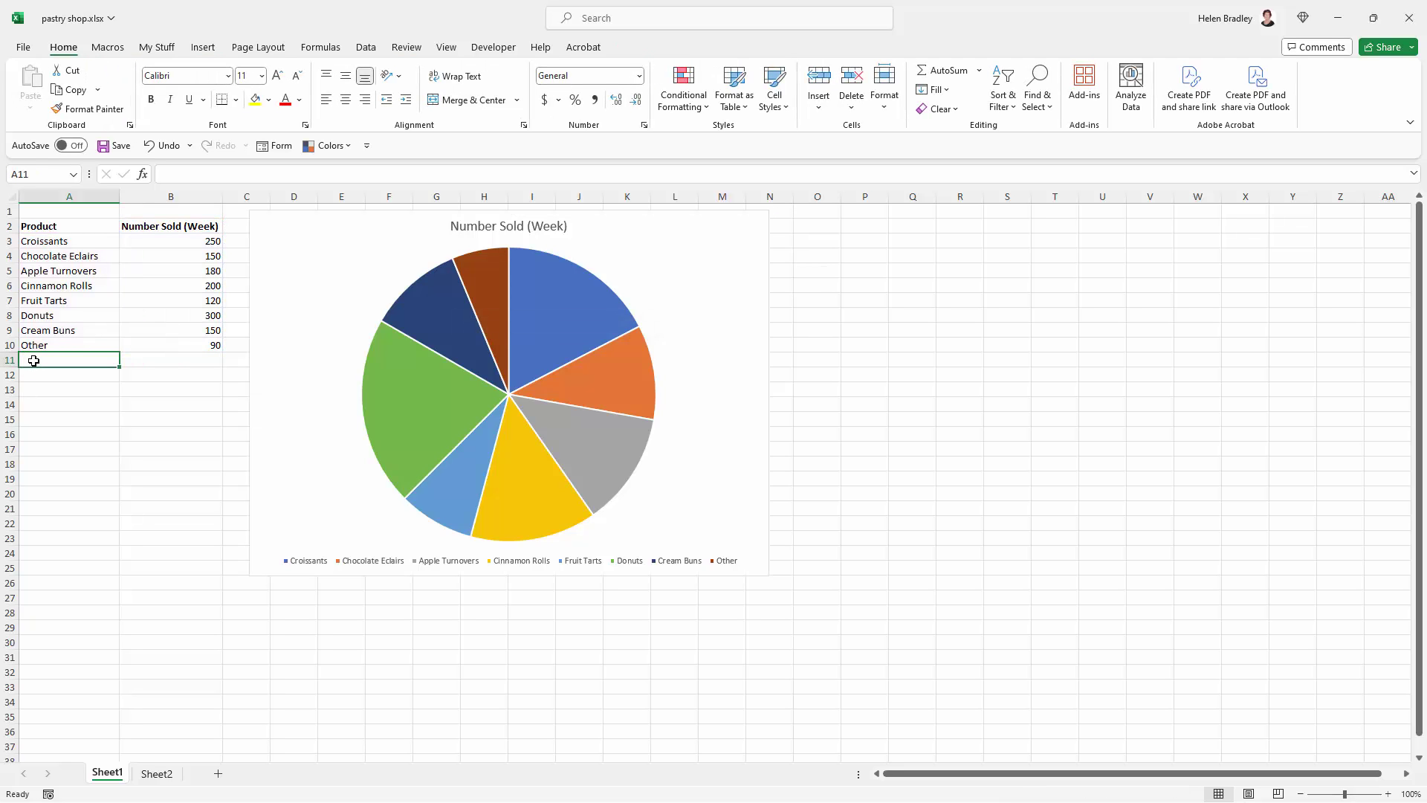
{"action": "type", "text": "Vanilla Slice"}
{"action": "key", "text": "Tab"}
{"action": "type", "text": "160"}
{"action": "key", "text": "Return"}
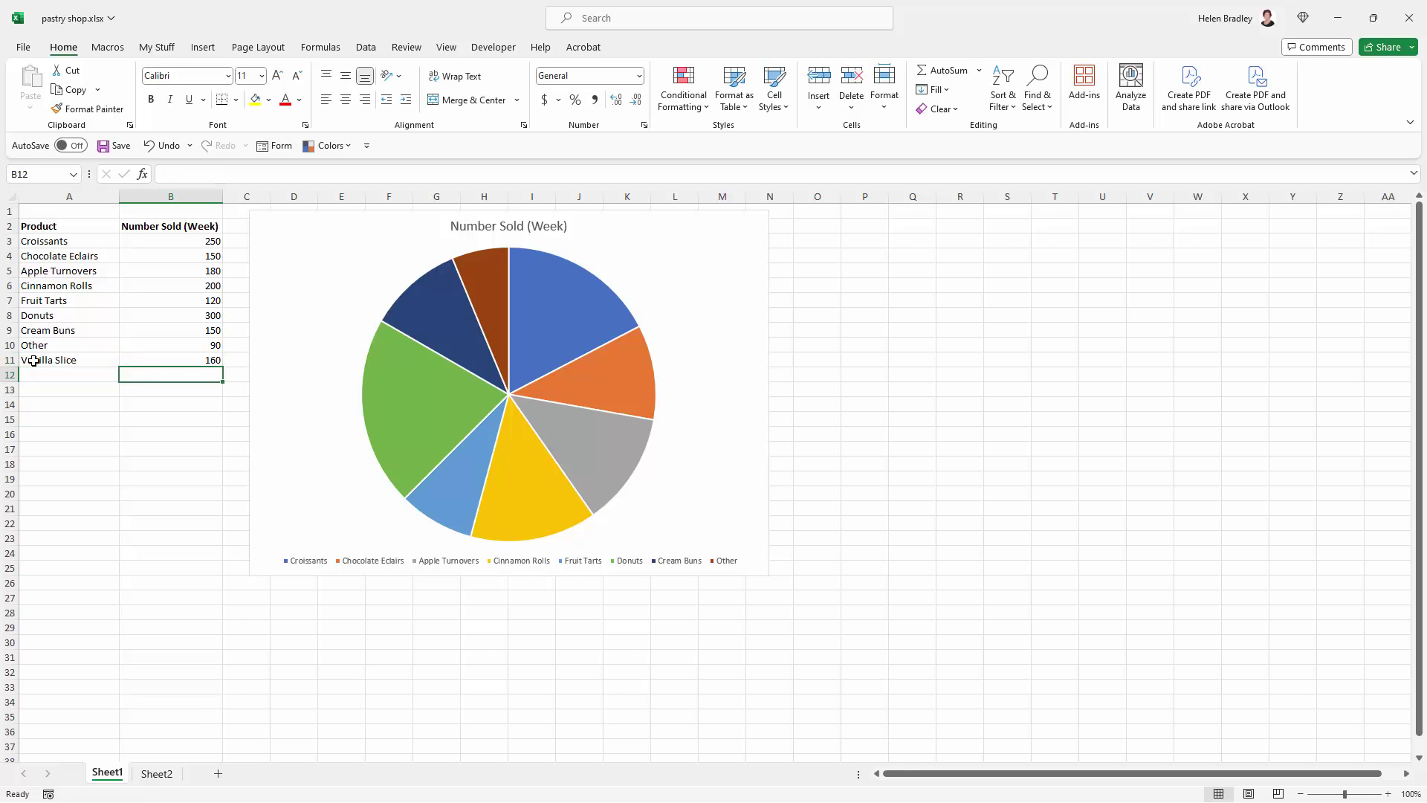
- Extend the pie chart's label and value ranges down to row 11 to include Vanilla Slice
{"action": "left_click", "coordinate": [465, 398]}
{"action": "left_click_drag", "start_coordinate": [221, 352], "coordinate": [222, 368]}
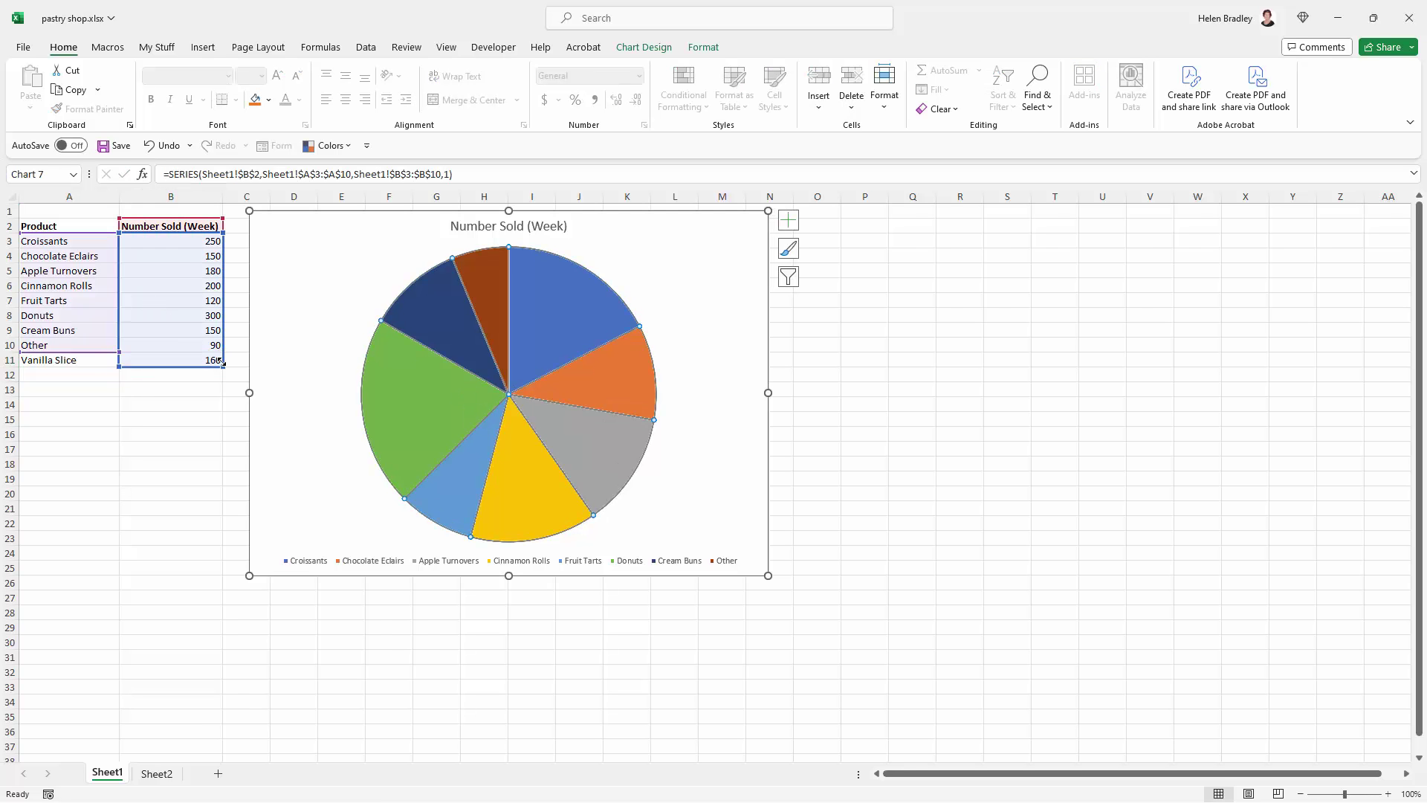
{"action": "left_click_drag", "start_coordinate": [119, 352], "coordinate": [117, 367]}
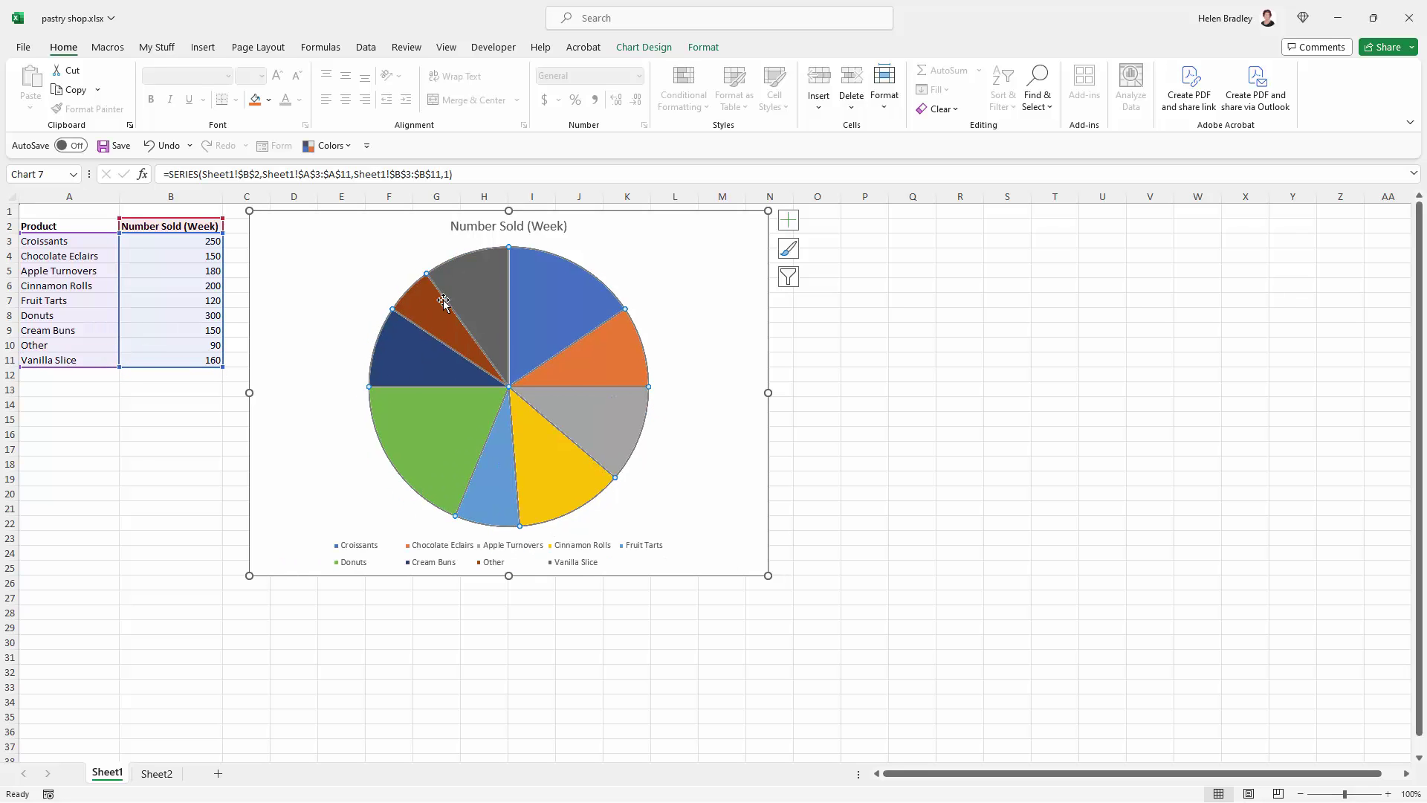
{"action": "left_click", "coordinate": [191, 436]}
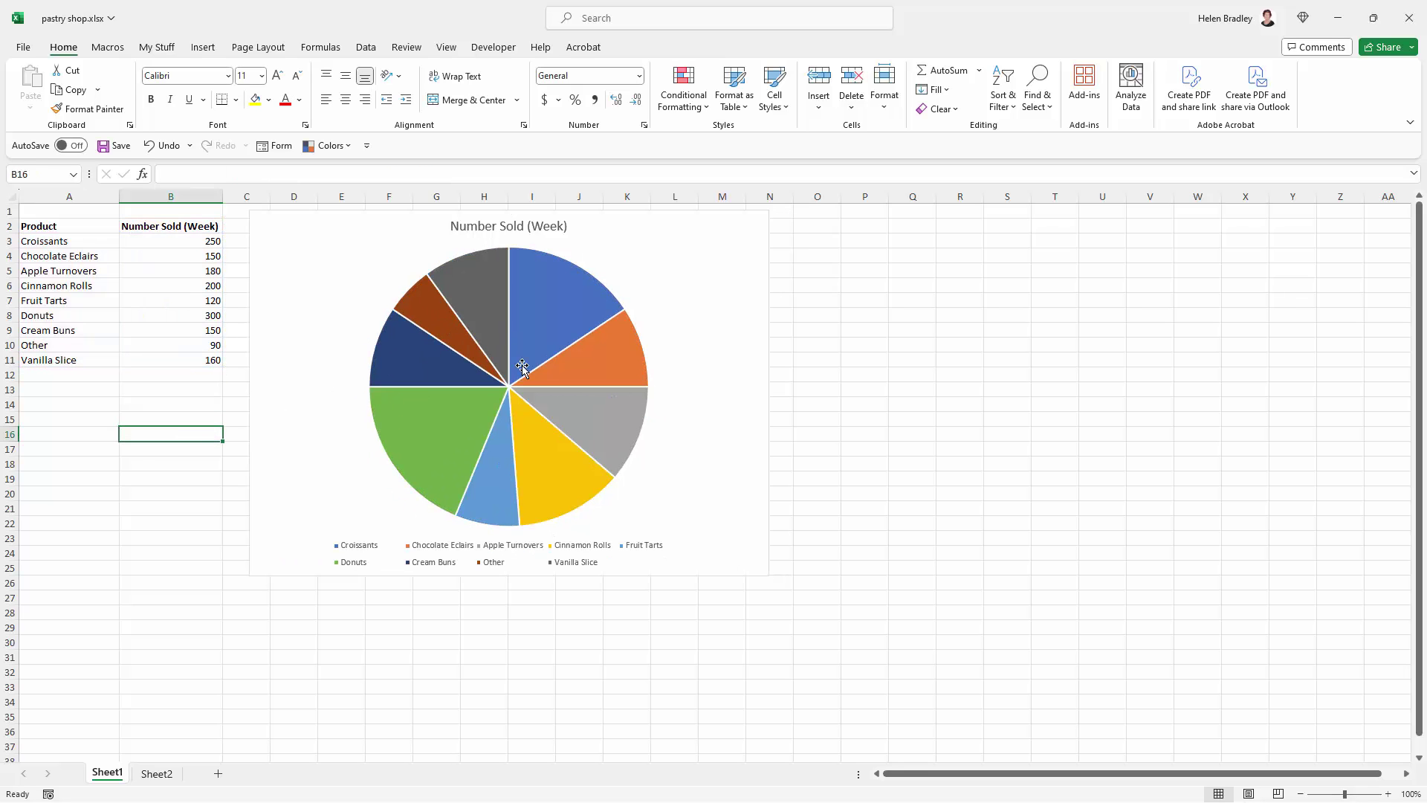
{"action": "mouse_move", "coordinate": [456, 283]}
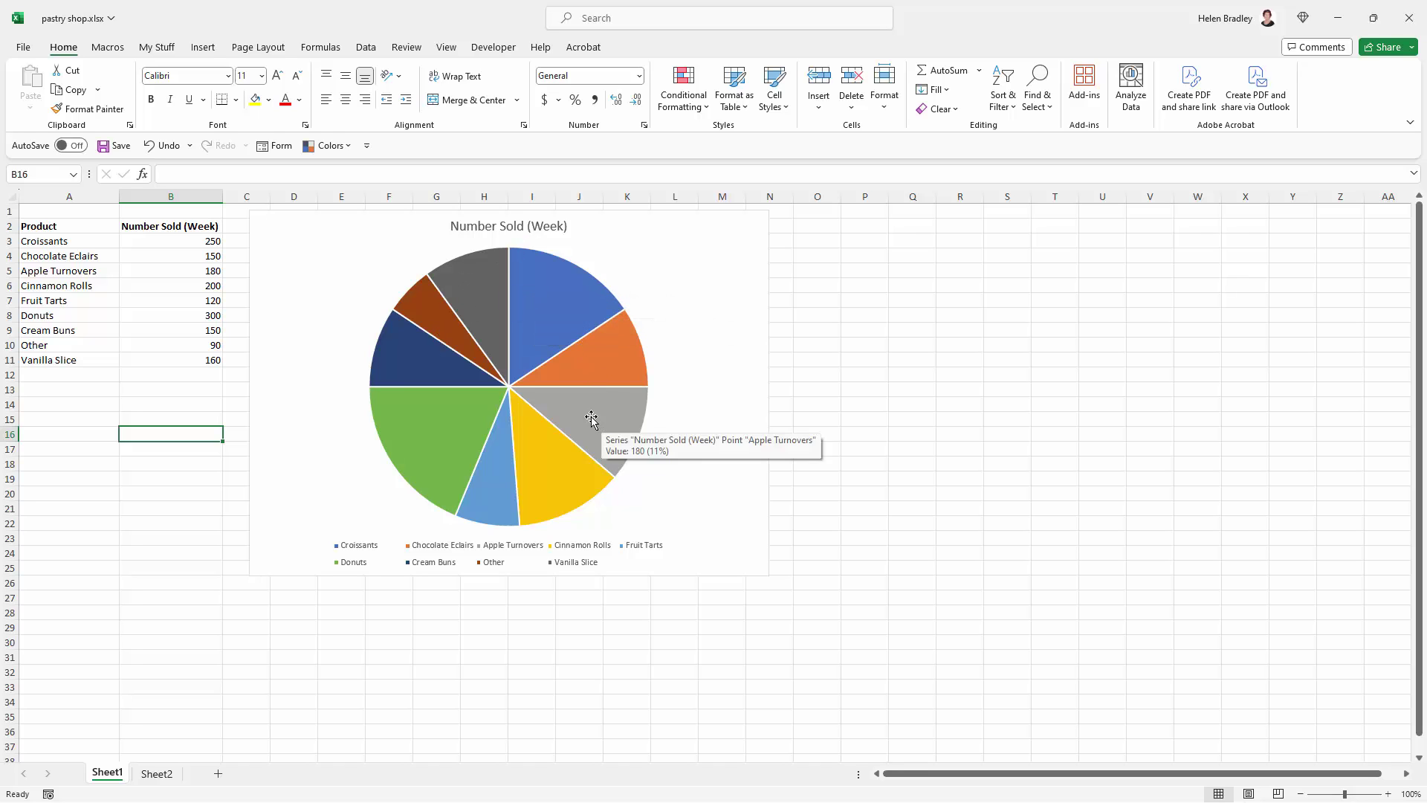
{"action": "mouse_move", "coordinate": [461, 312]}
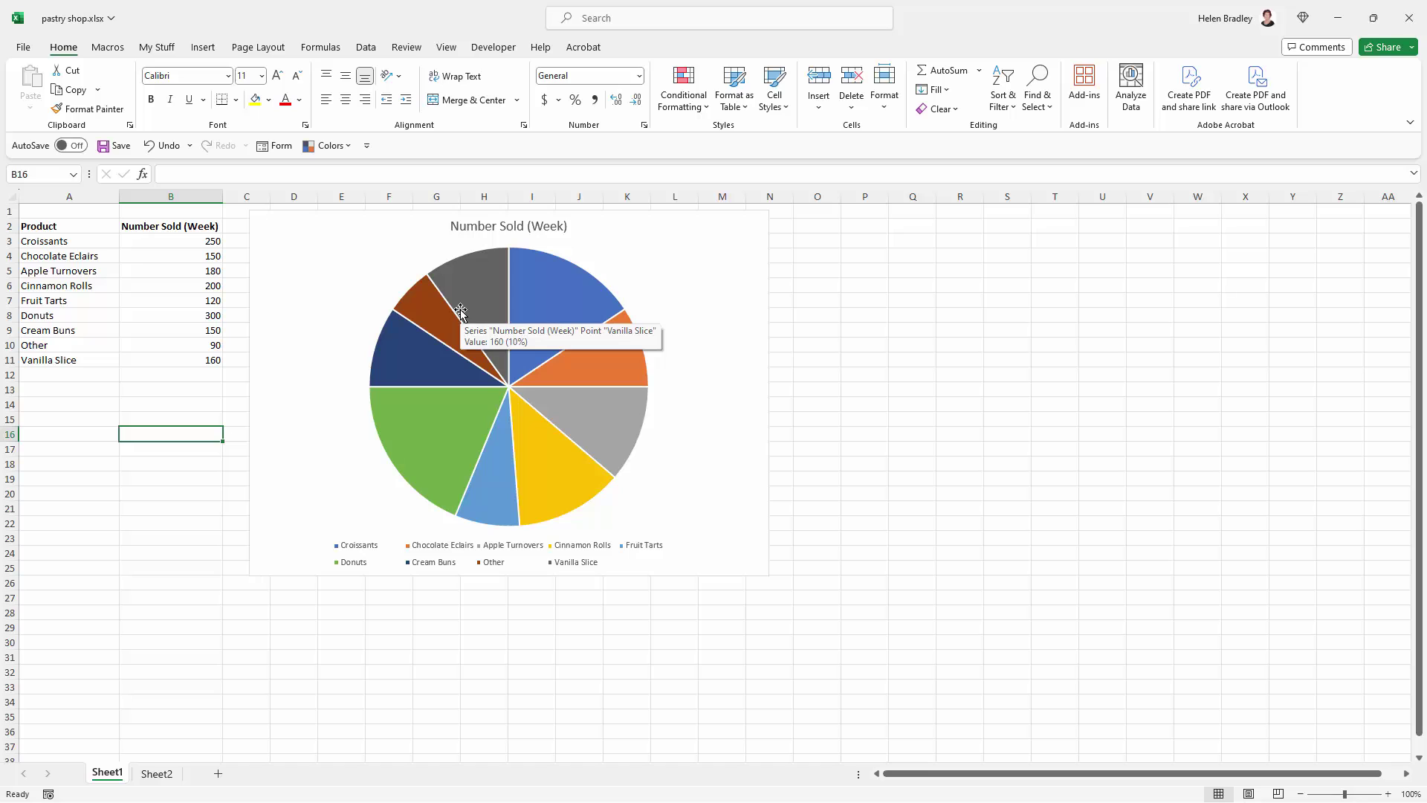
{"action": "mouse_move", "coordinate": [520, 354]}
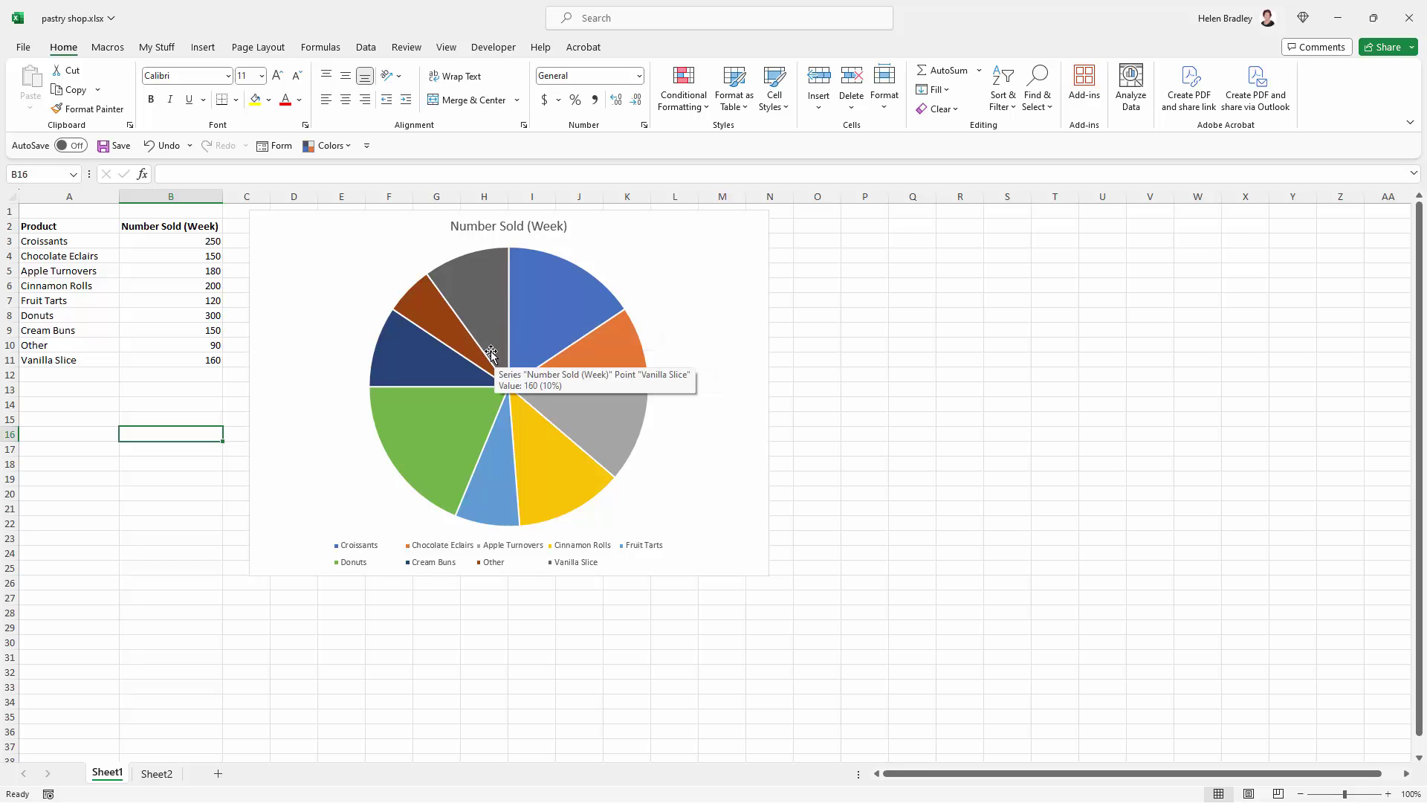
{"action": "left_click", "coordinate": [483, 347]}
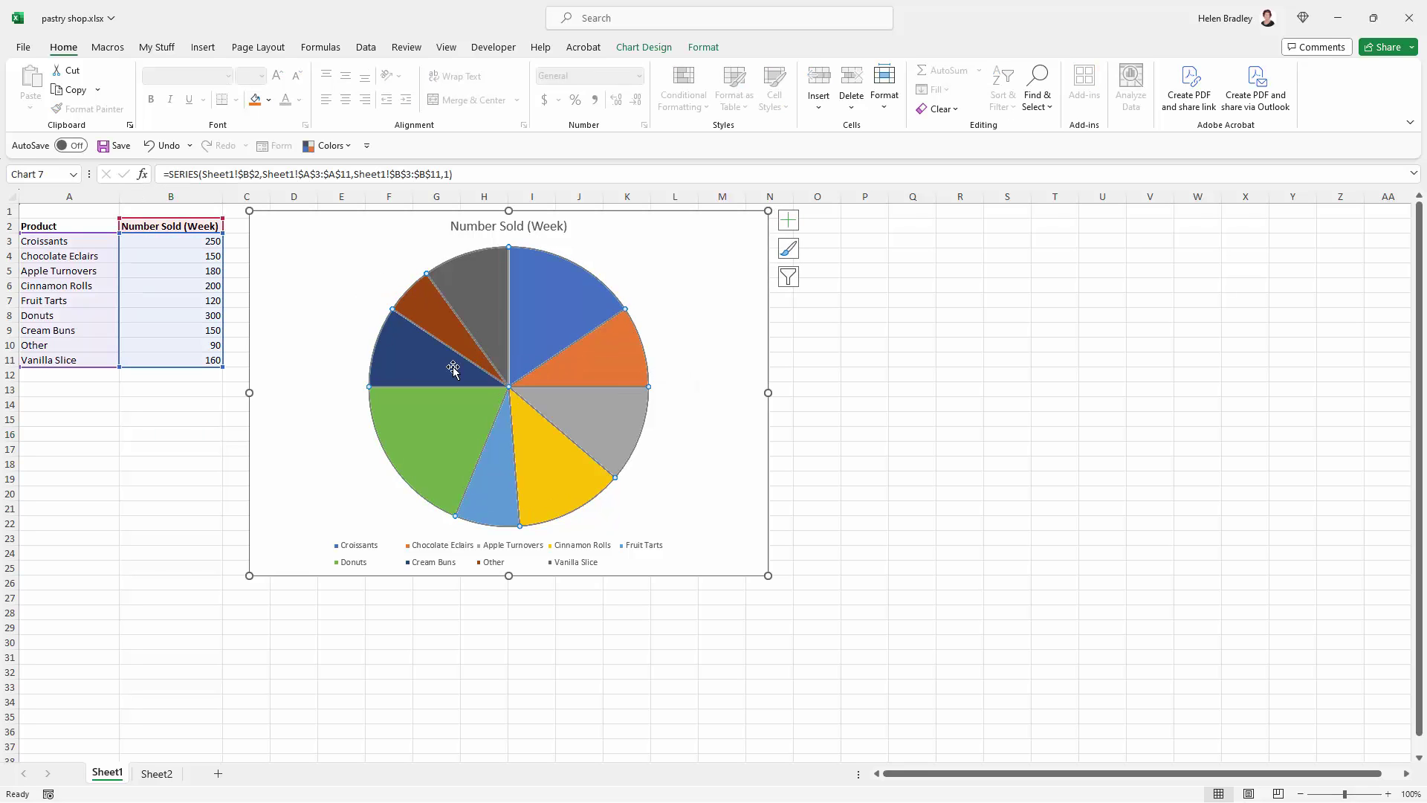
- Scroll through the Page Layout themes gallery and close it, keeping the Office theme
{"action": "left_click", "coordinate": [259, 47]}
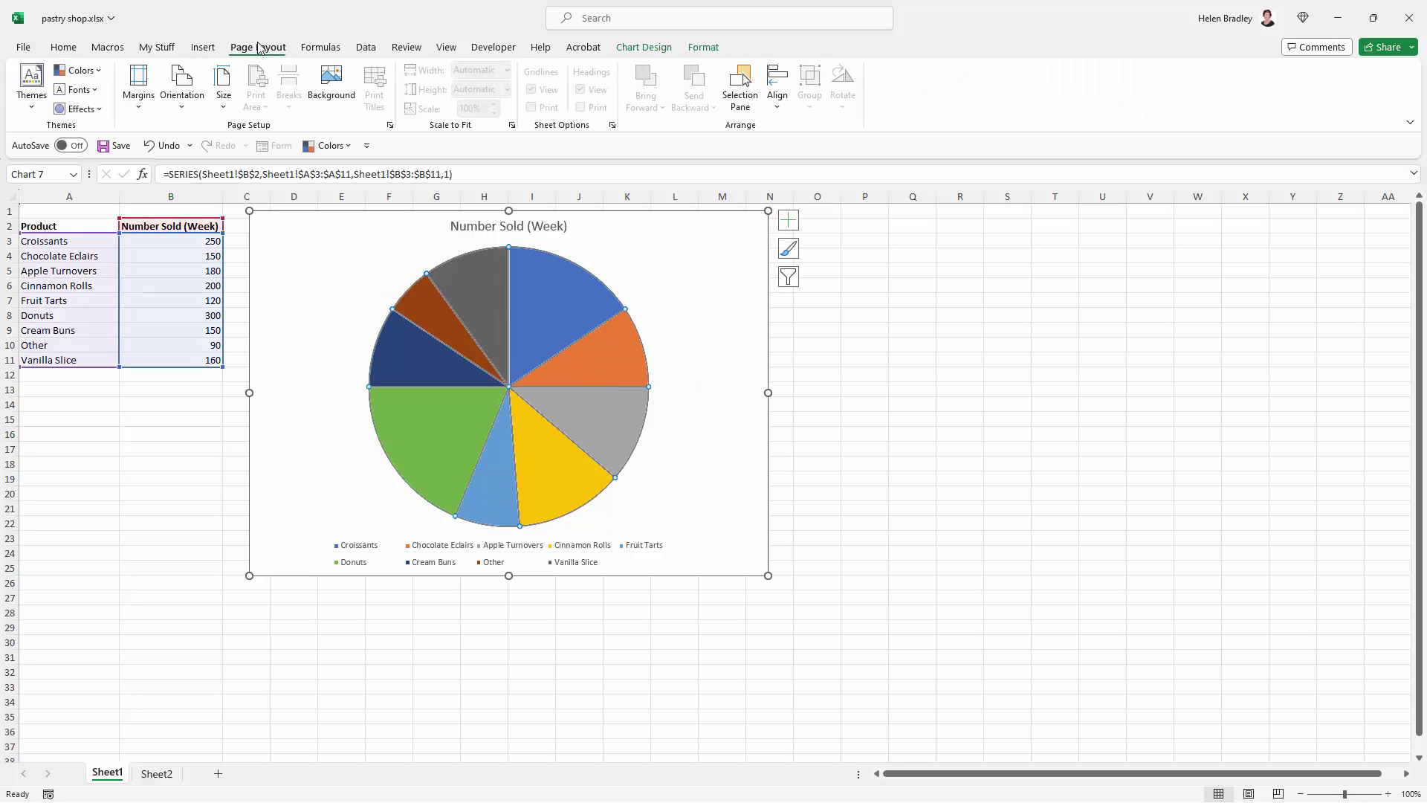
{"action": "left_click", "coordinate": [30, 82]}
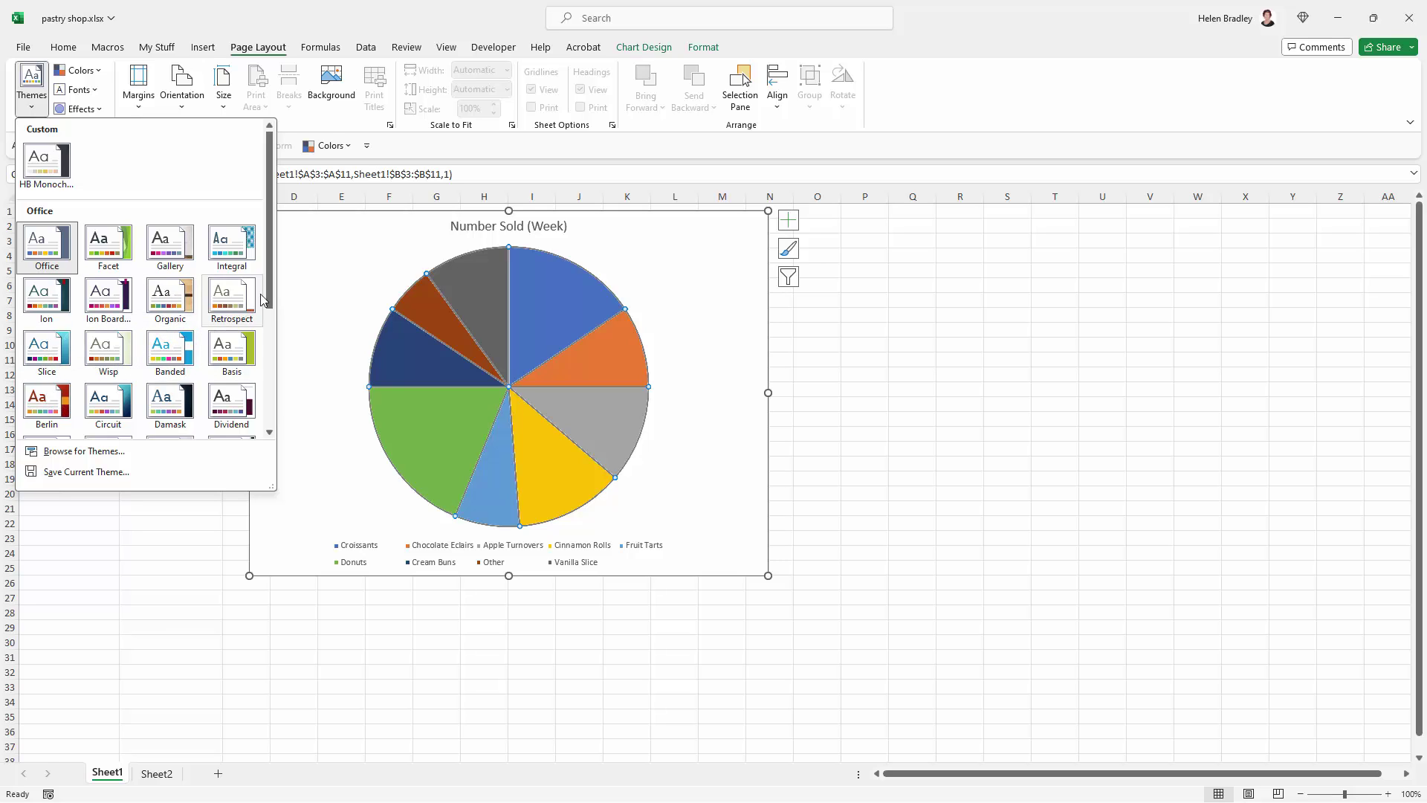
{"action": "left_click_drag", "start_coordinate": [269, 298], "coordinate": [267, 366]}
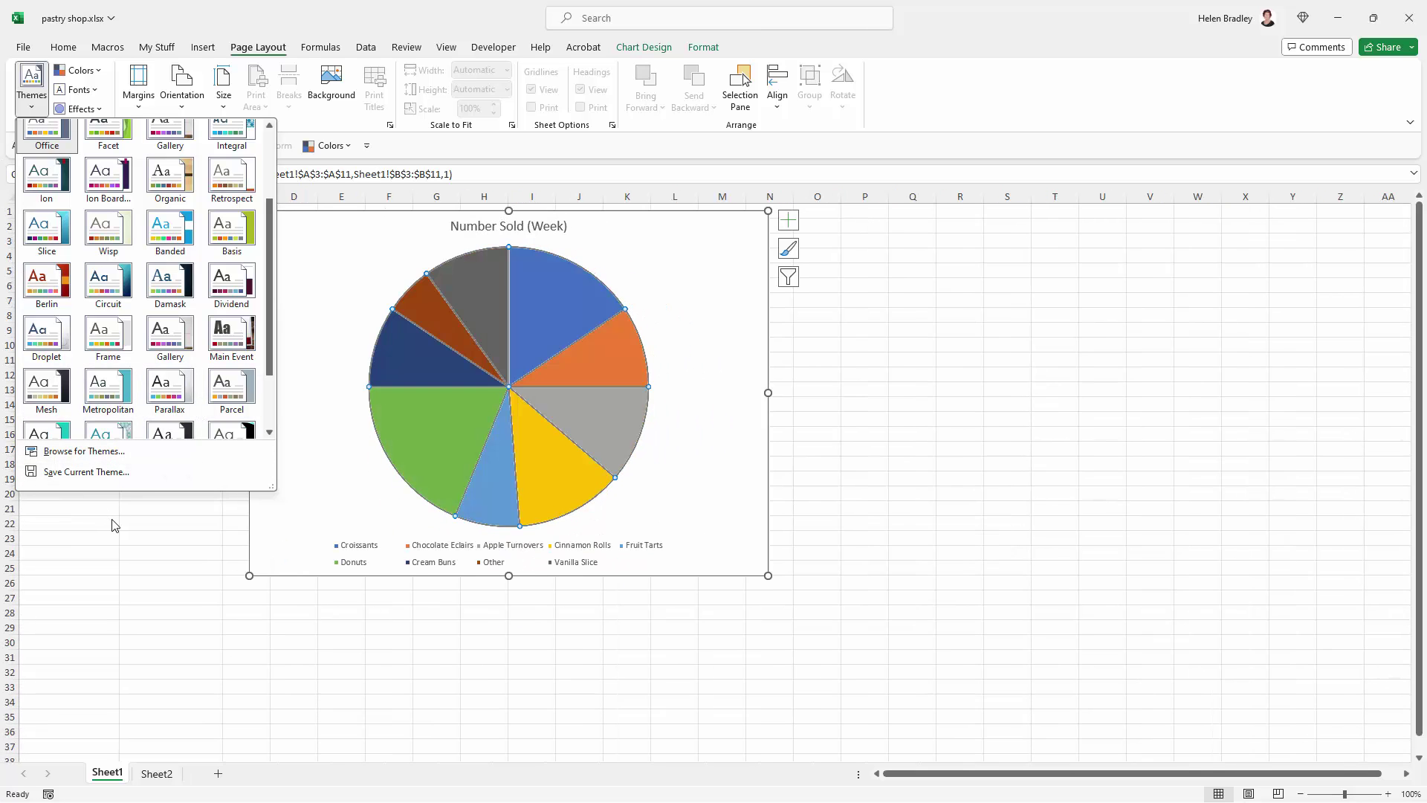
{"action": "left_click", "coordinate": [113, 520]}
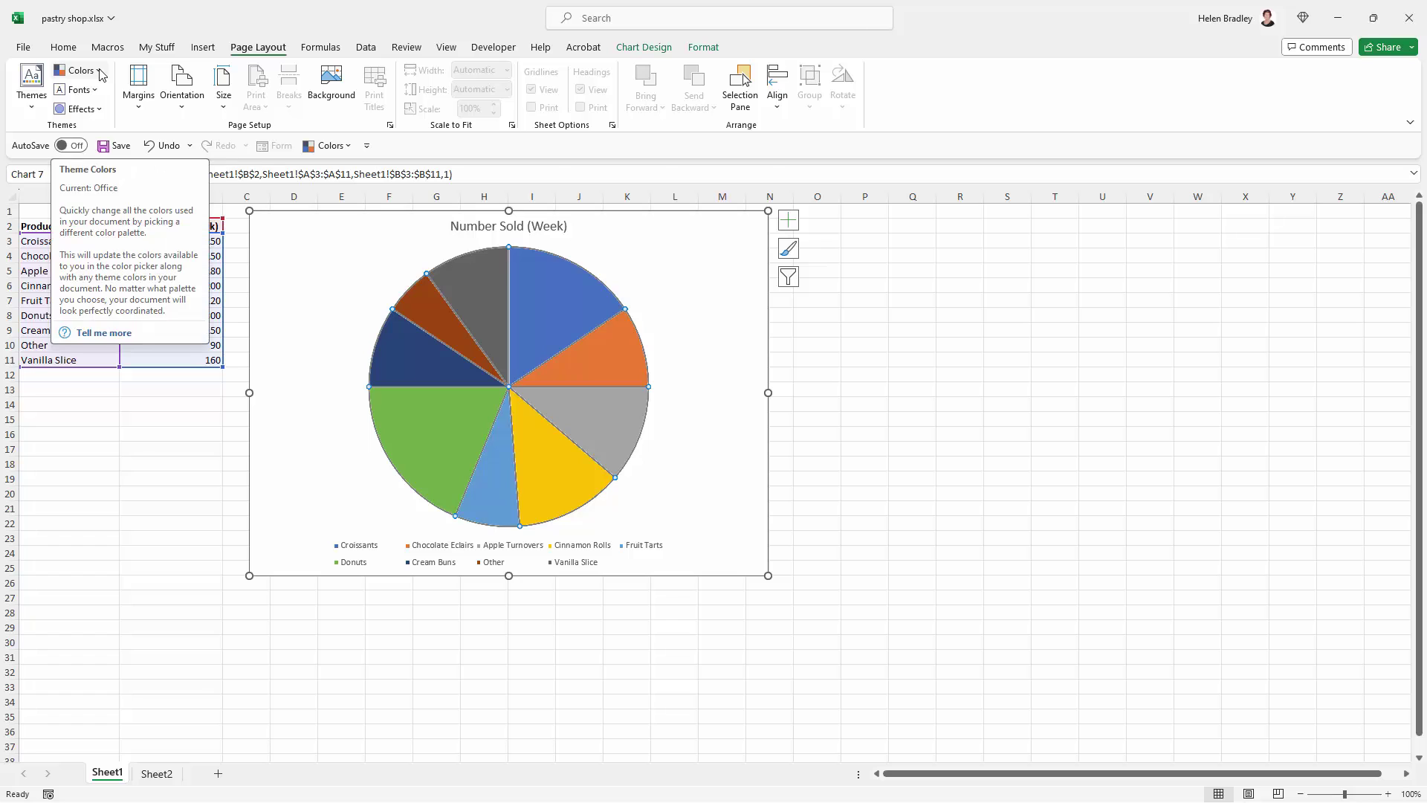
- Open Colors > Customize Colors for a new Custom 1 palette and move the dialog off the chart
{"action": "left_click", "coordinate": [102, 74]}
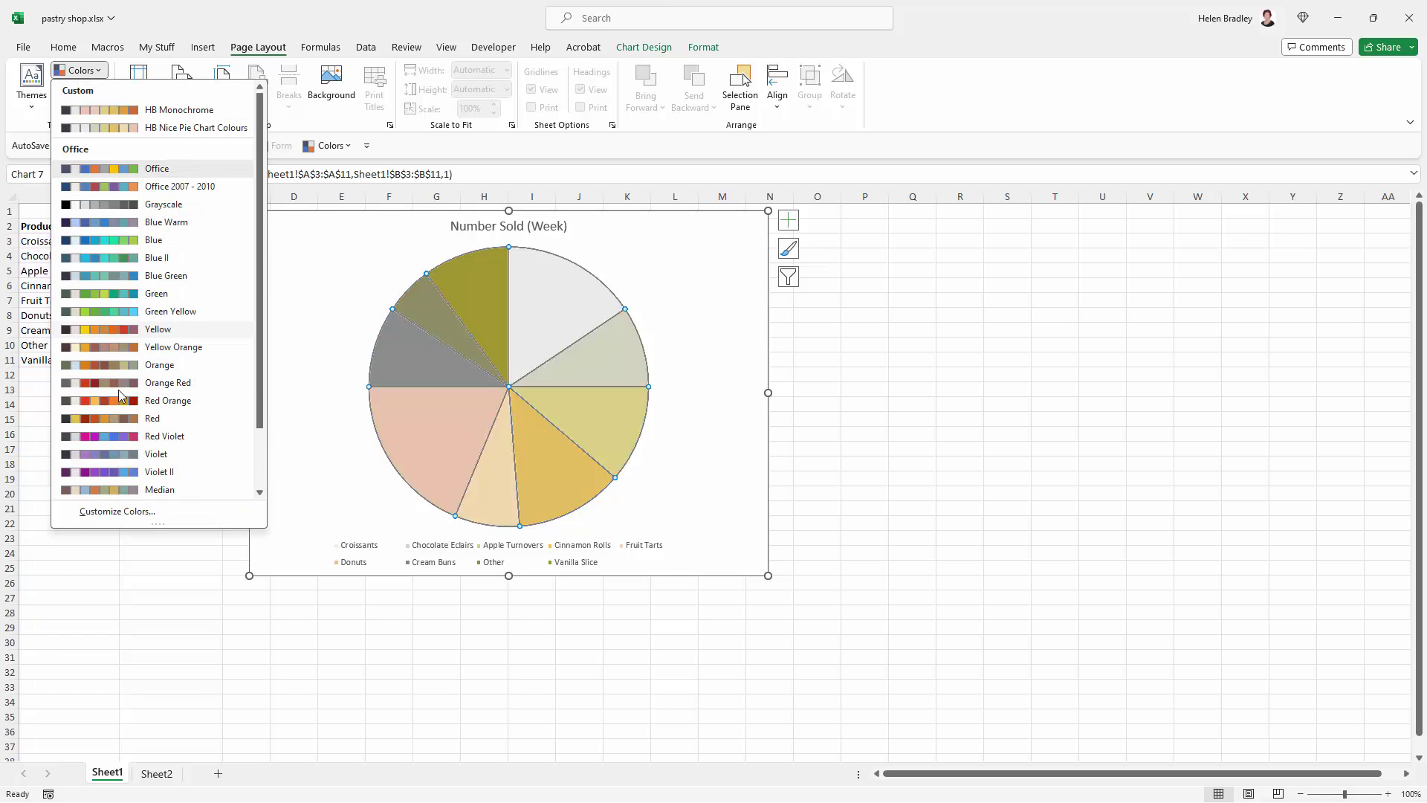
{"action": "left_click", "coordinate": [134, 510]}
{"action": "left_click_drag", "start_coordinate": [664, 233], "coordinate": [899, 225]}
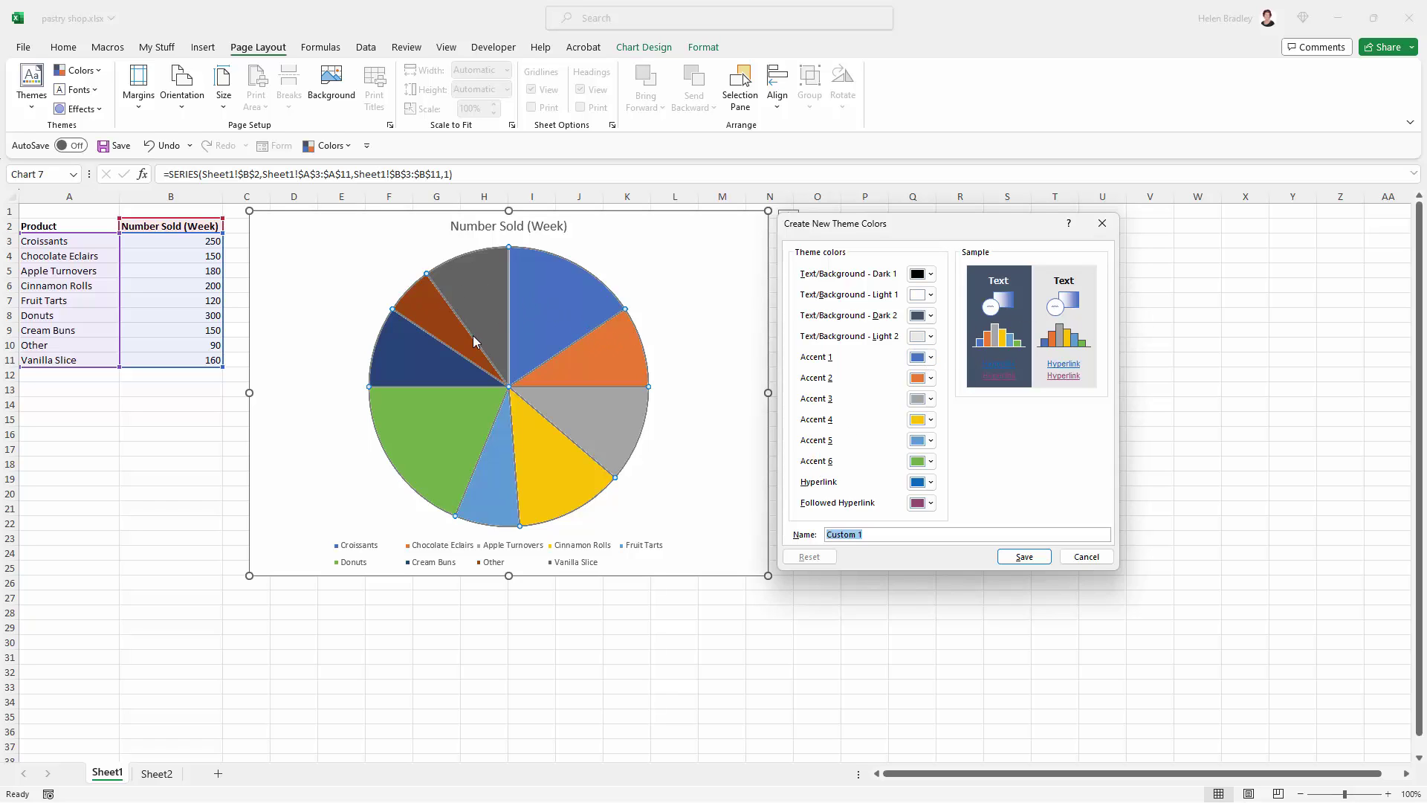
- Set Accents 1–6 to pale blue, light peach, light grey, light yellow, light blue and pale green
{"action": "left_click", "coordinate": [930, 358]}
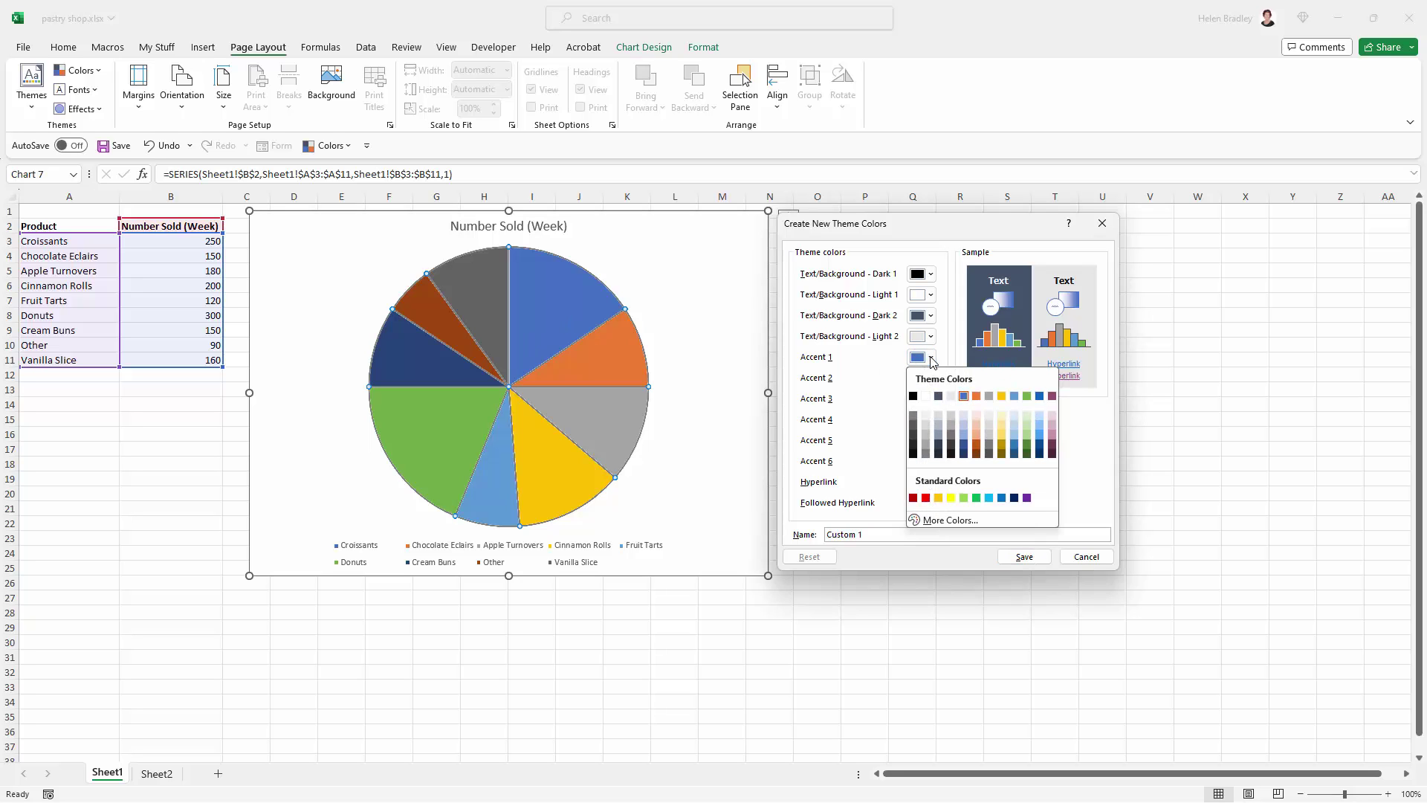
{"action": "left_click", "coordinate": [966, 416]}
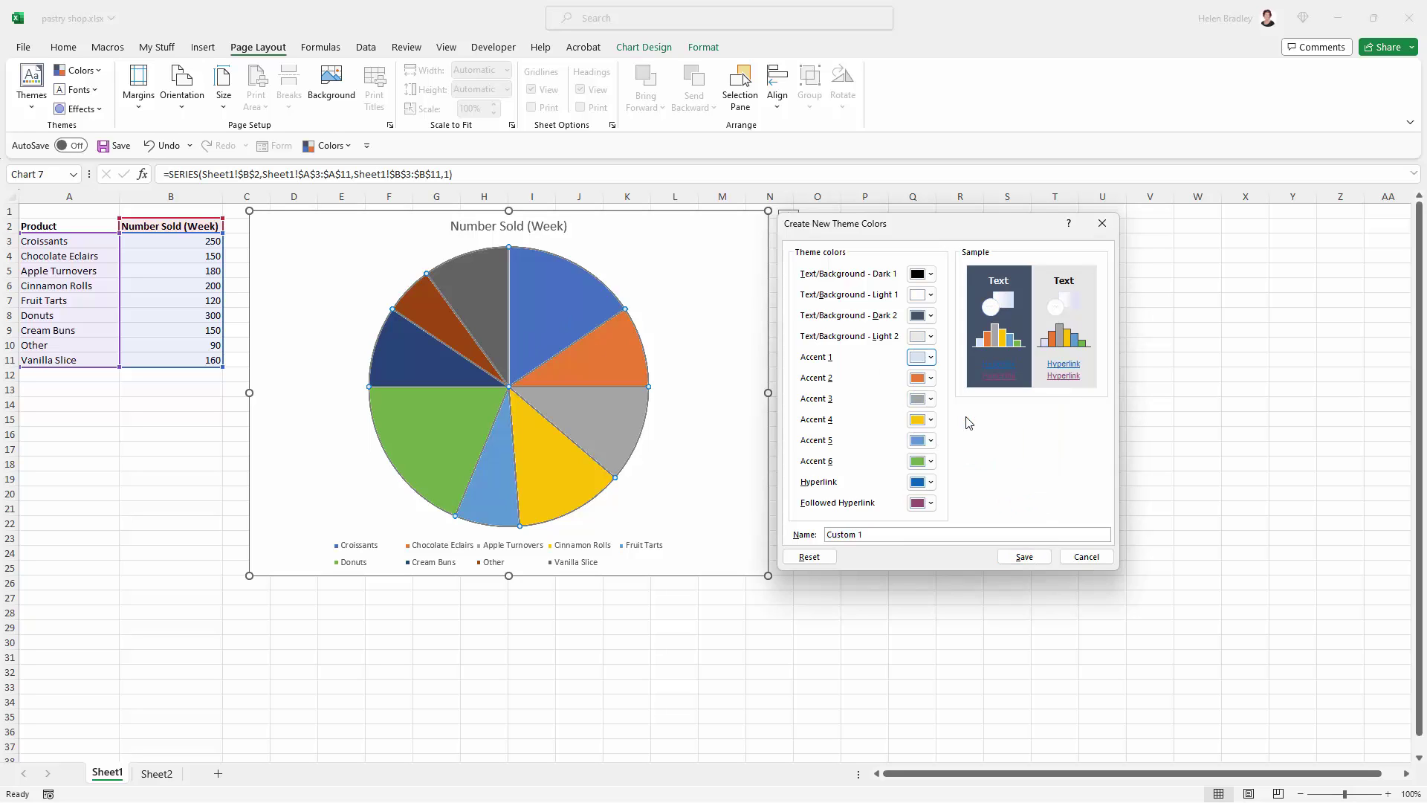
{"action": "left_click", "coordinate": [933, 379]}
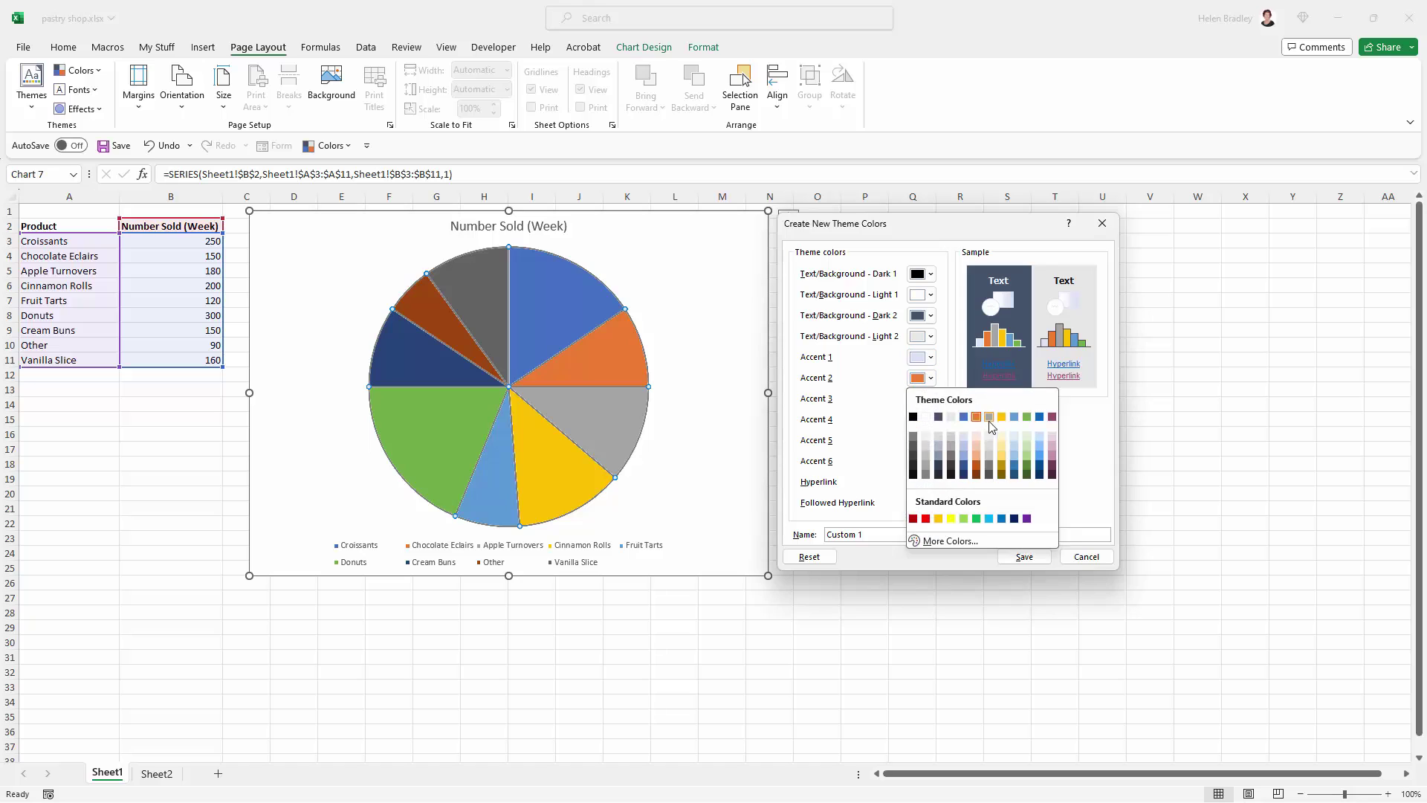
{"action": "left_click", "coordinate": [977, 434]}
{"action": "left_click", "coordinate": [932, 401]}
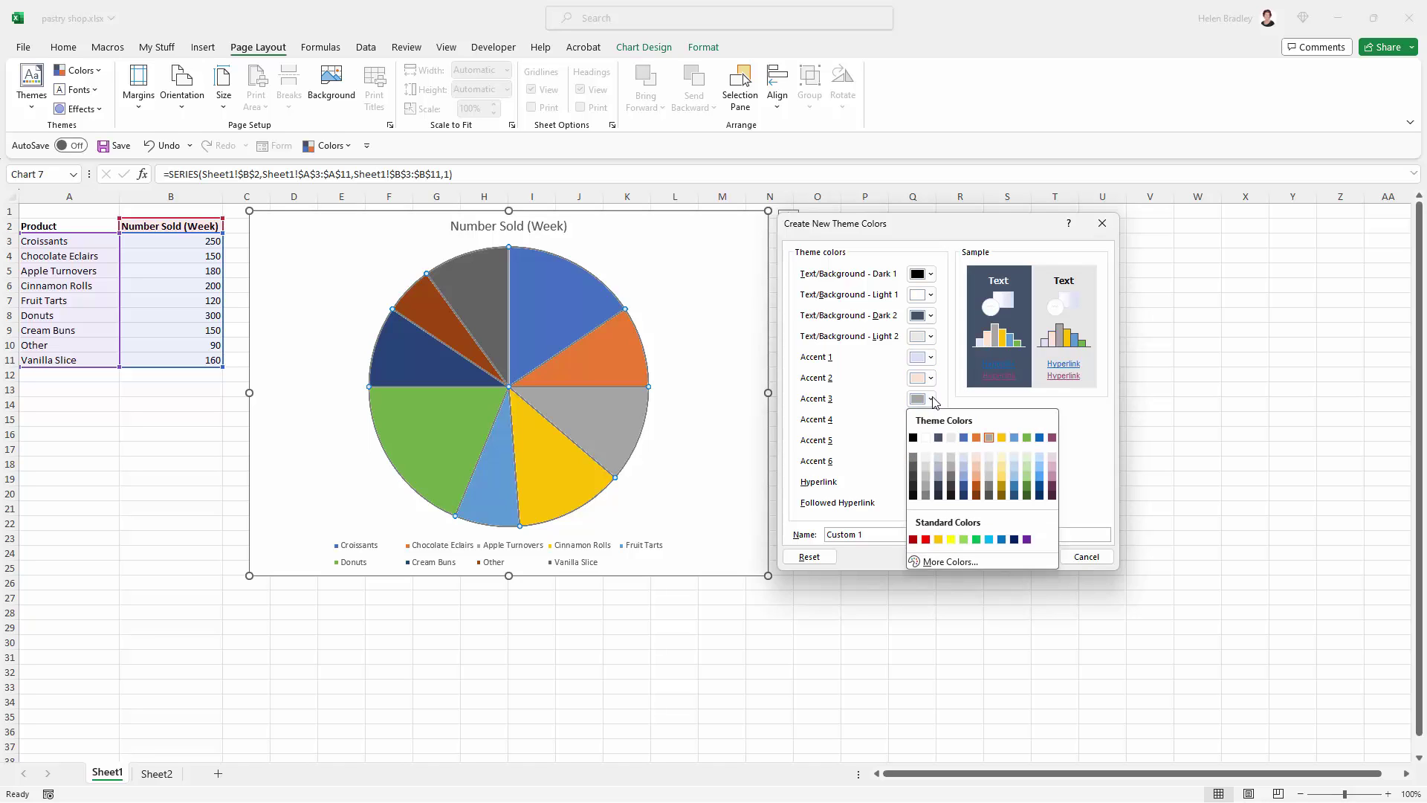
{"action": "left_click", "coordinate": [988, 457]}
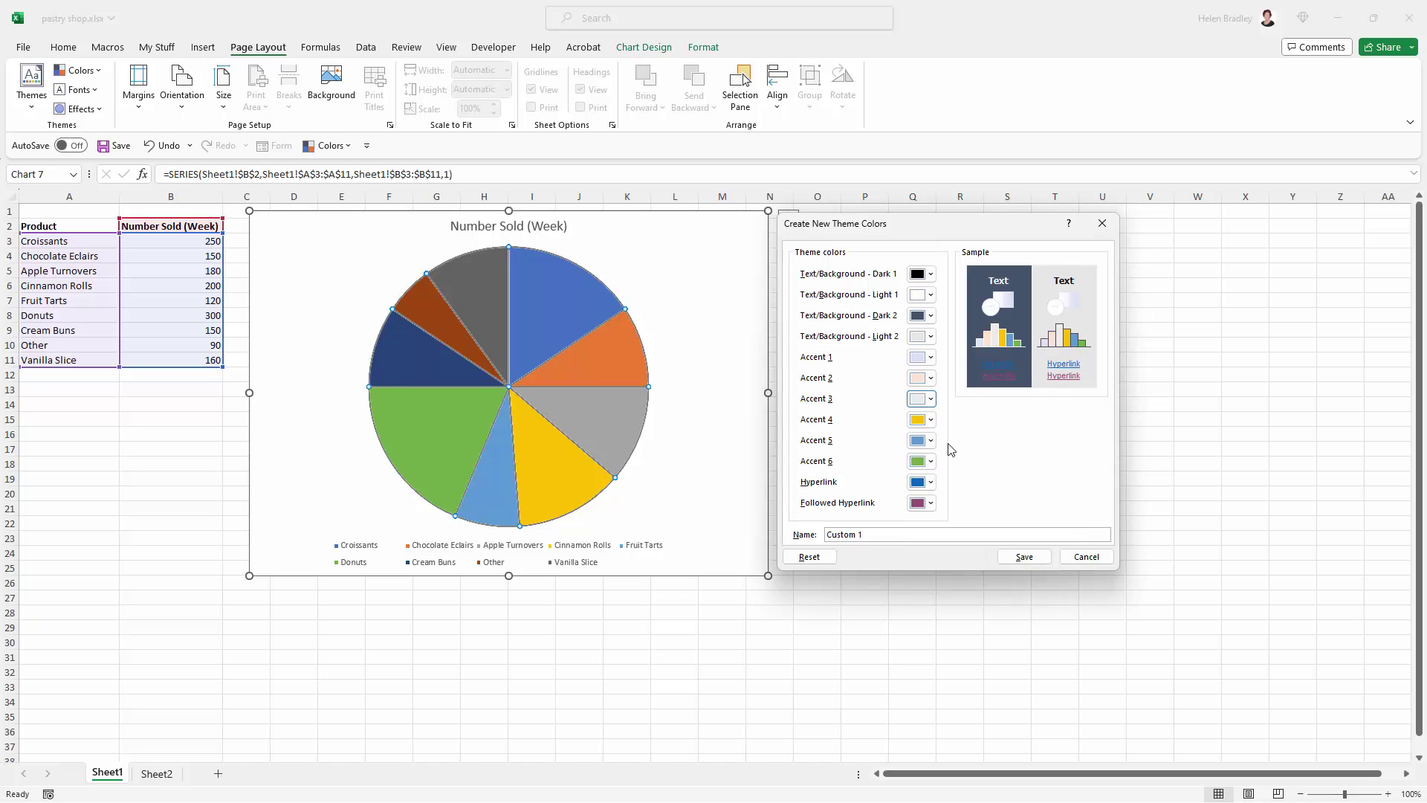
{"action": "left_click", "coordinate": [931, 420]}
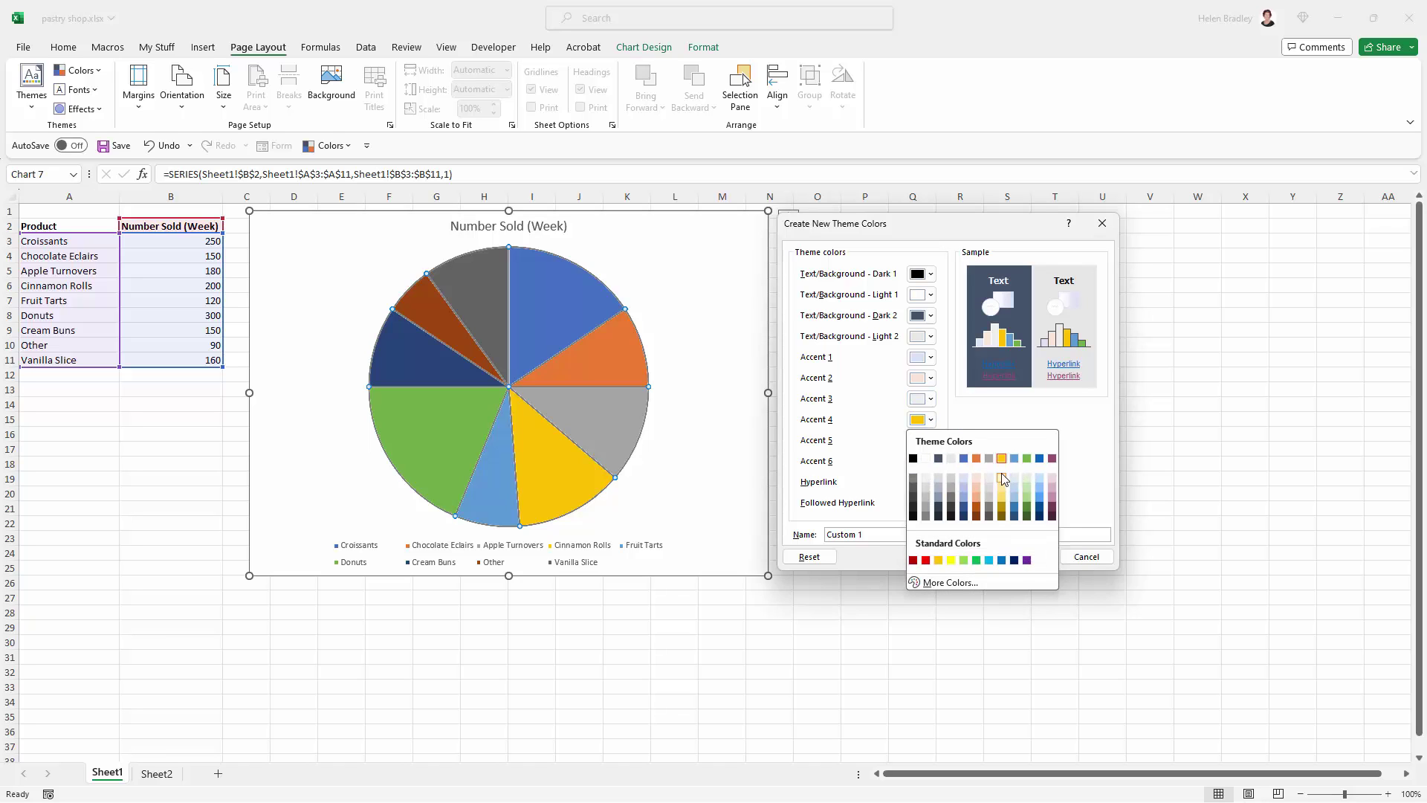
{"action": "left_click", "coordinate": [1000, 475]}
{"action": "left_click", "coordinate": [931, 440]}
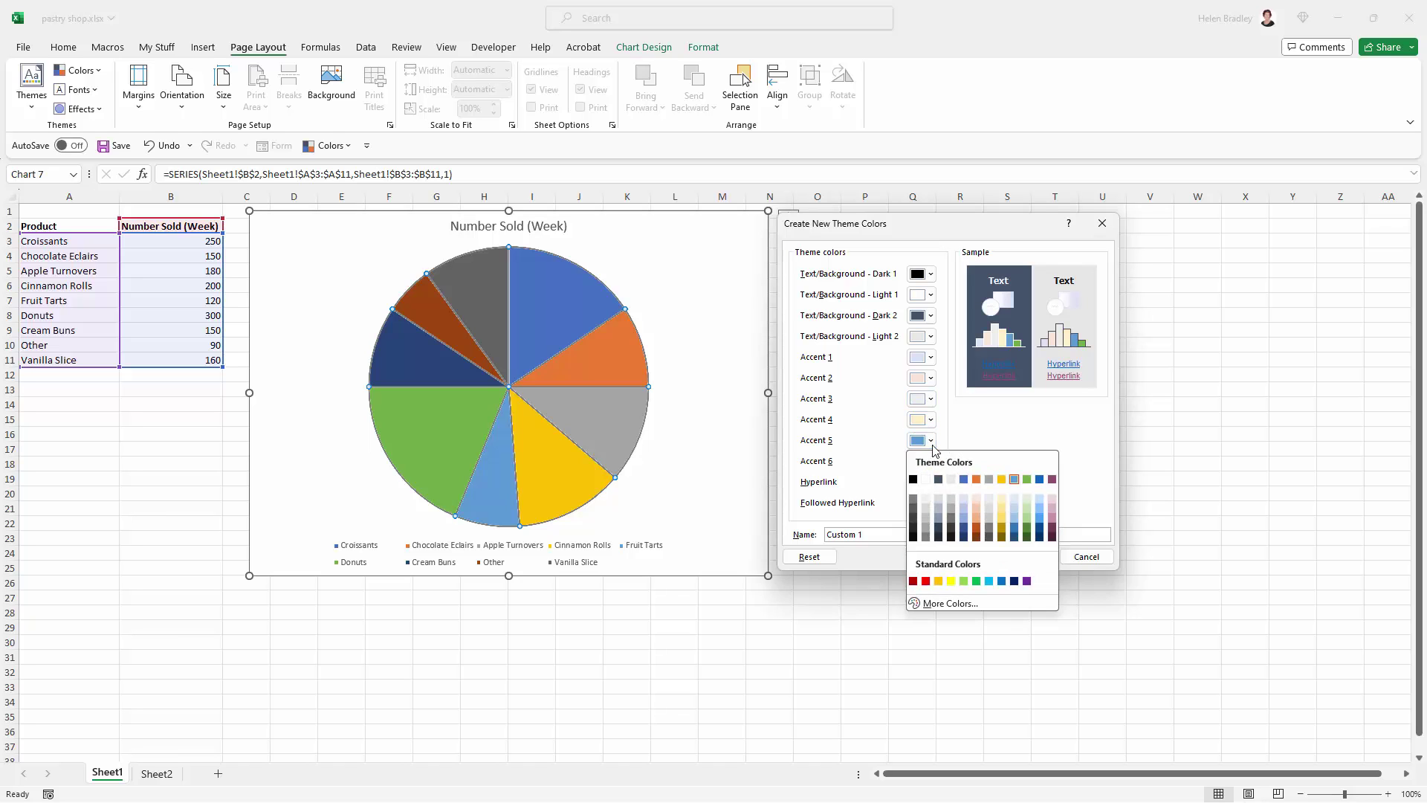
{"action": "left_click", "coordinate": [1016, 497]}
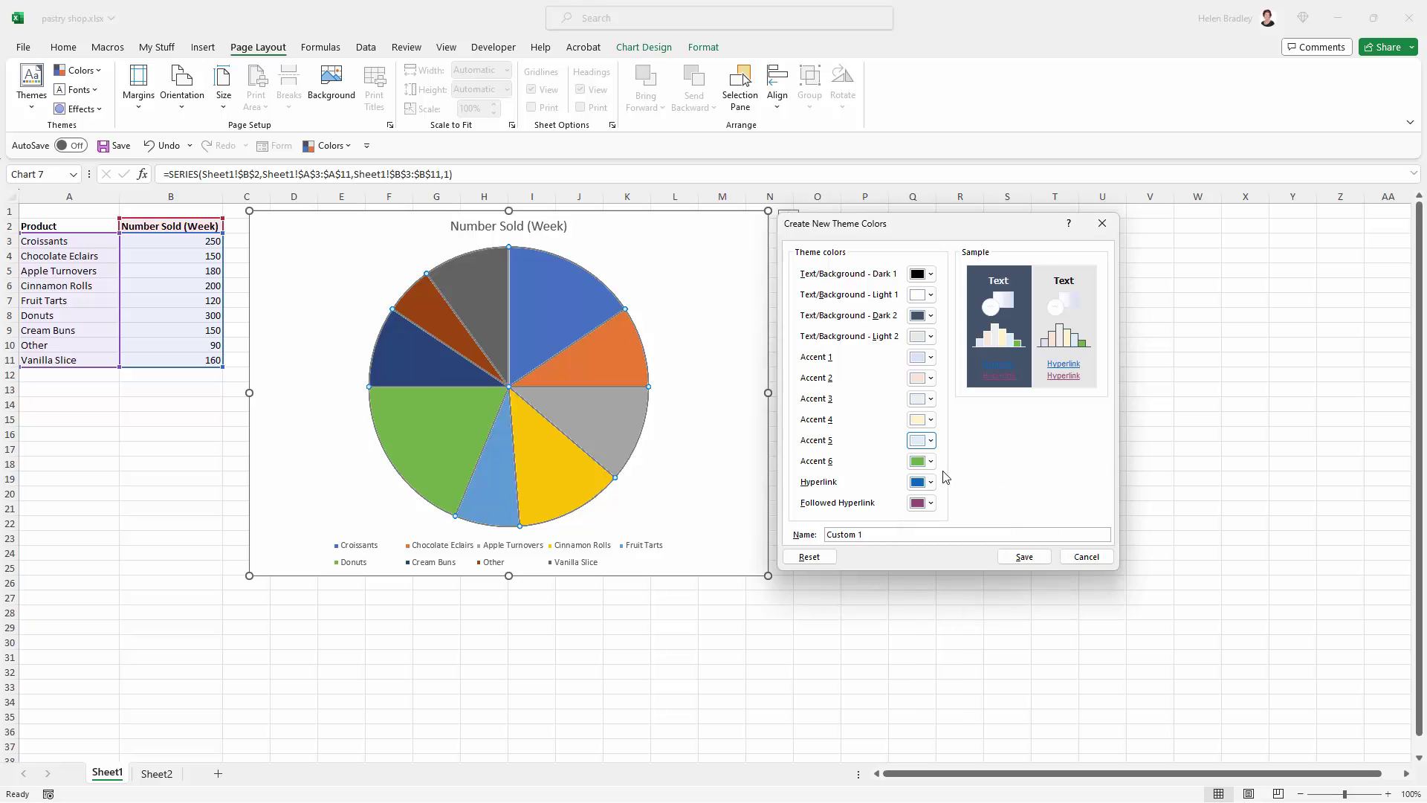
{"action": "left_click", "coordinate": [931, 461]}
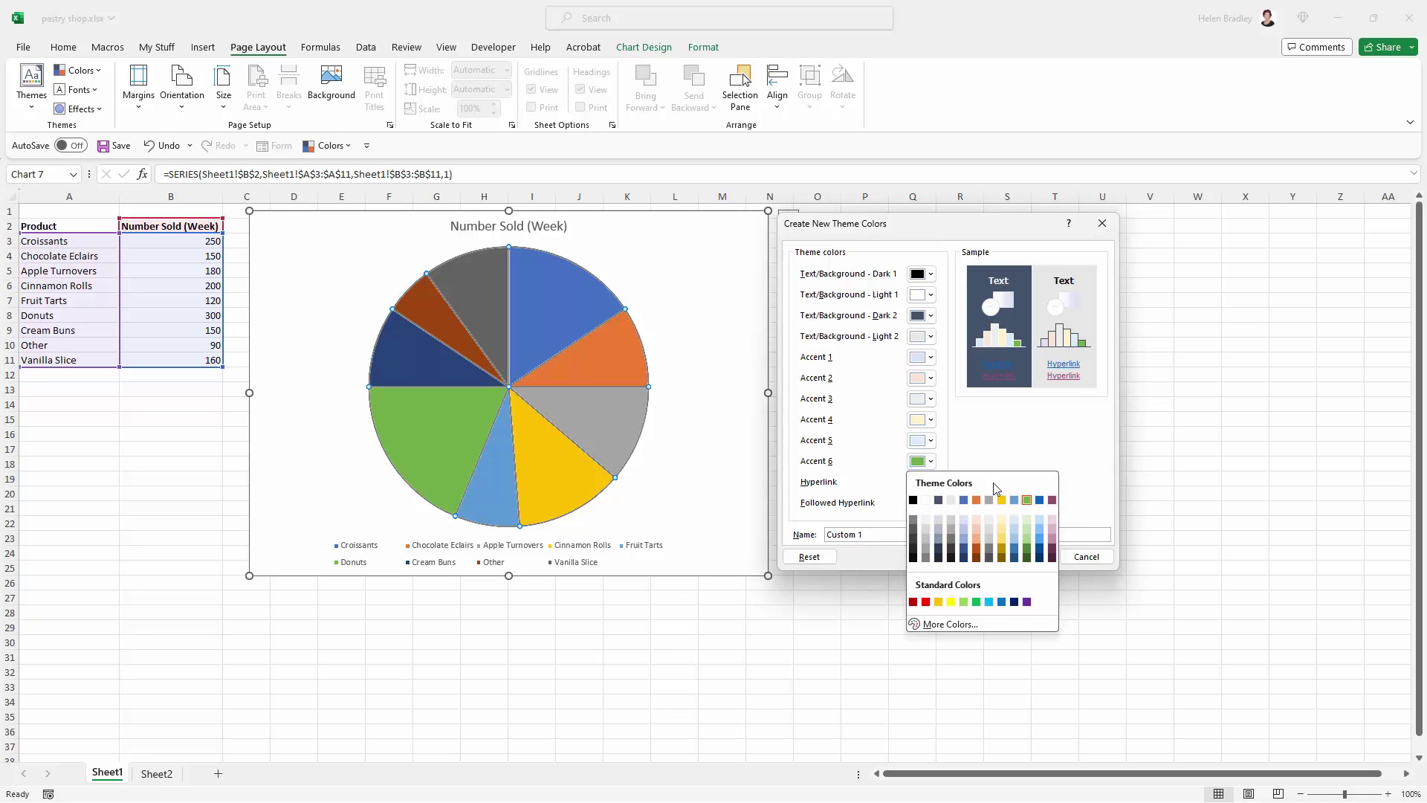
{"action": "left_click", "coordinate": [1027, 518]}
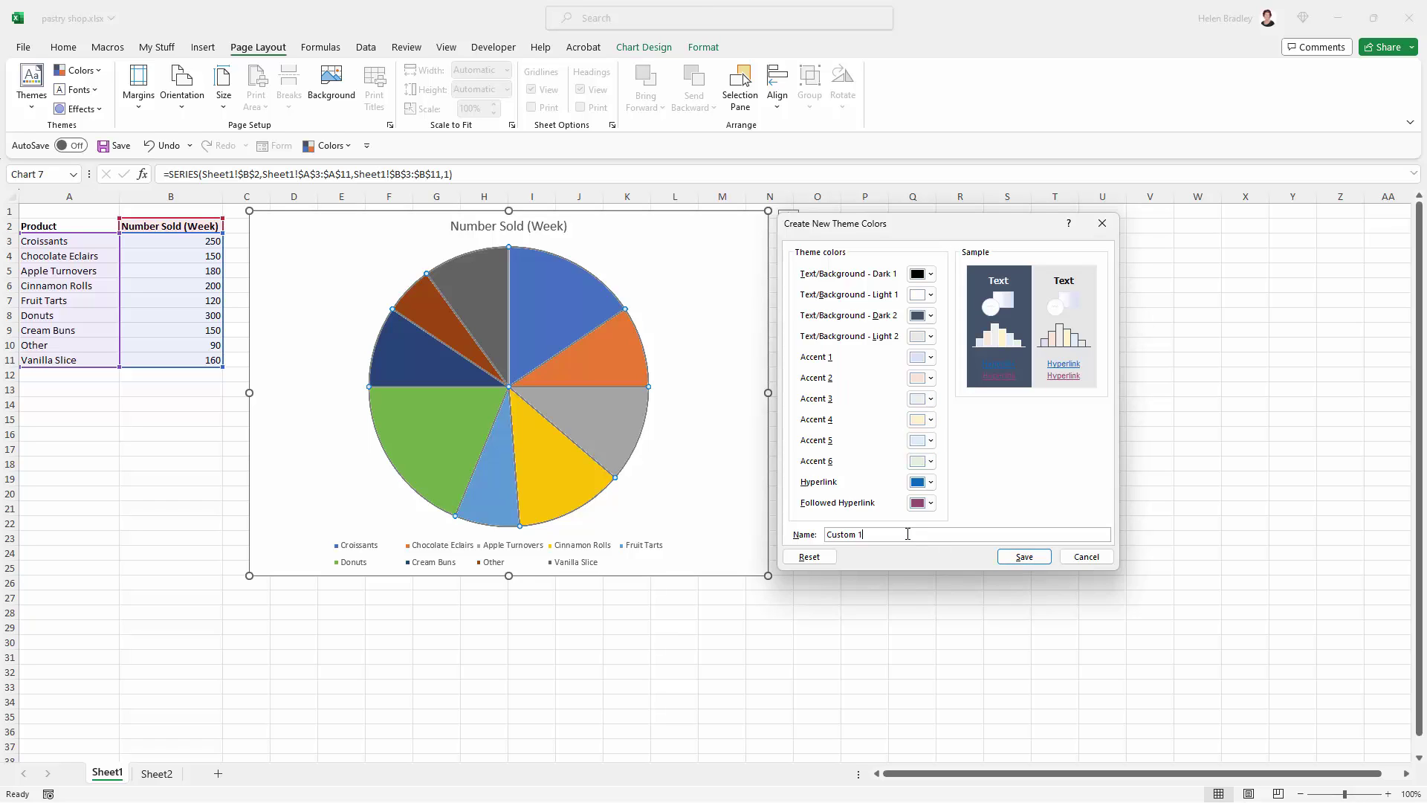
- Name the colour set 'Muted Colour' and save it
{"action": "left_click_drag", "start_coordinate": [864, 535], "coordinate": [817, 534]}
{"action": "type", "text": "Muted Colours"}
{"action": "left_click", "coordinate": [1024, 557]}
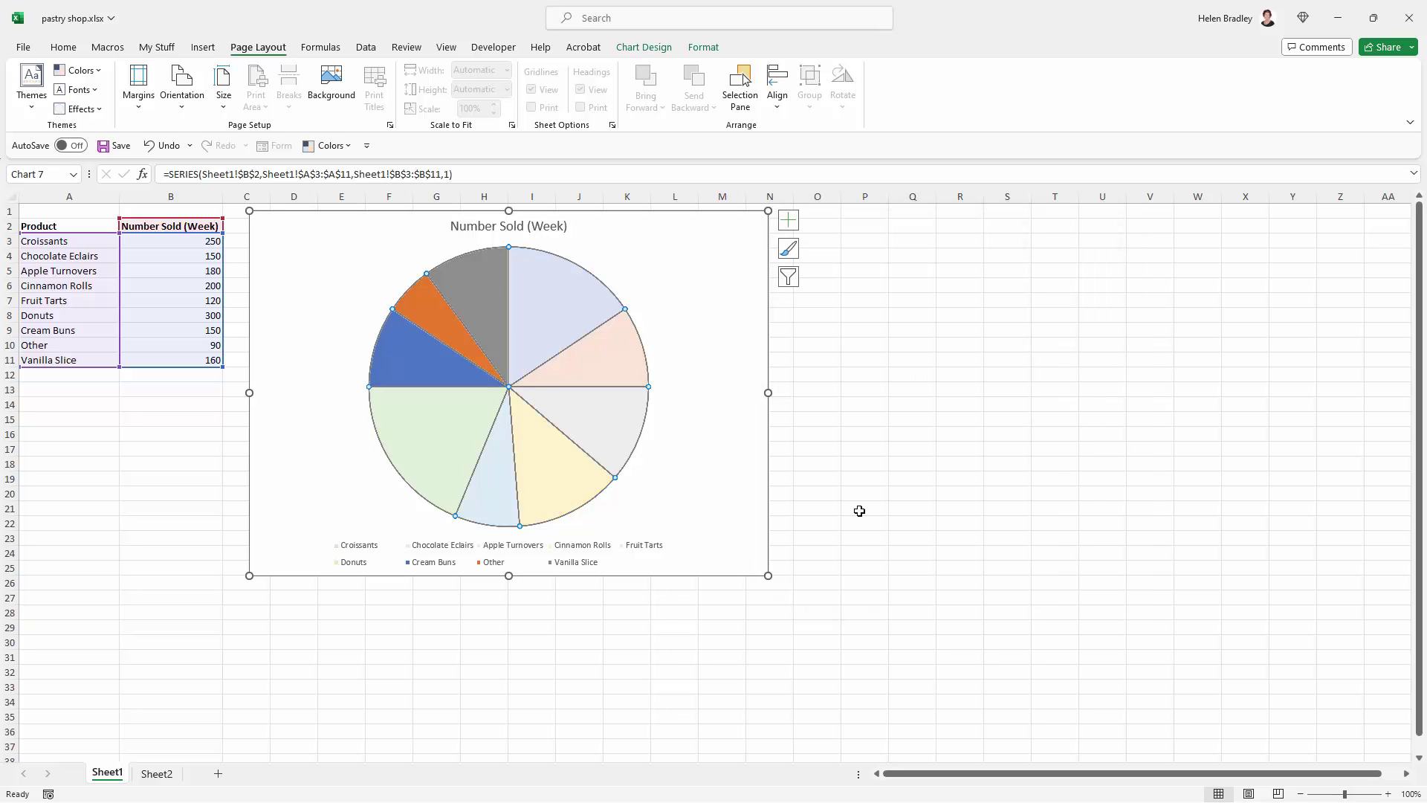
- Apply the custom 'HB Nice Pie Chart Colours' palette to the selected pie chart
{"action": "left_click", "coordinate": [130, 438]}
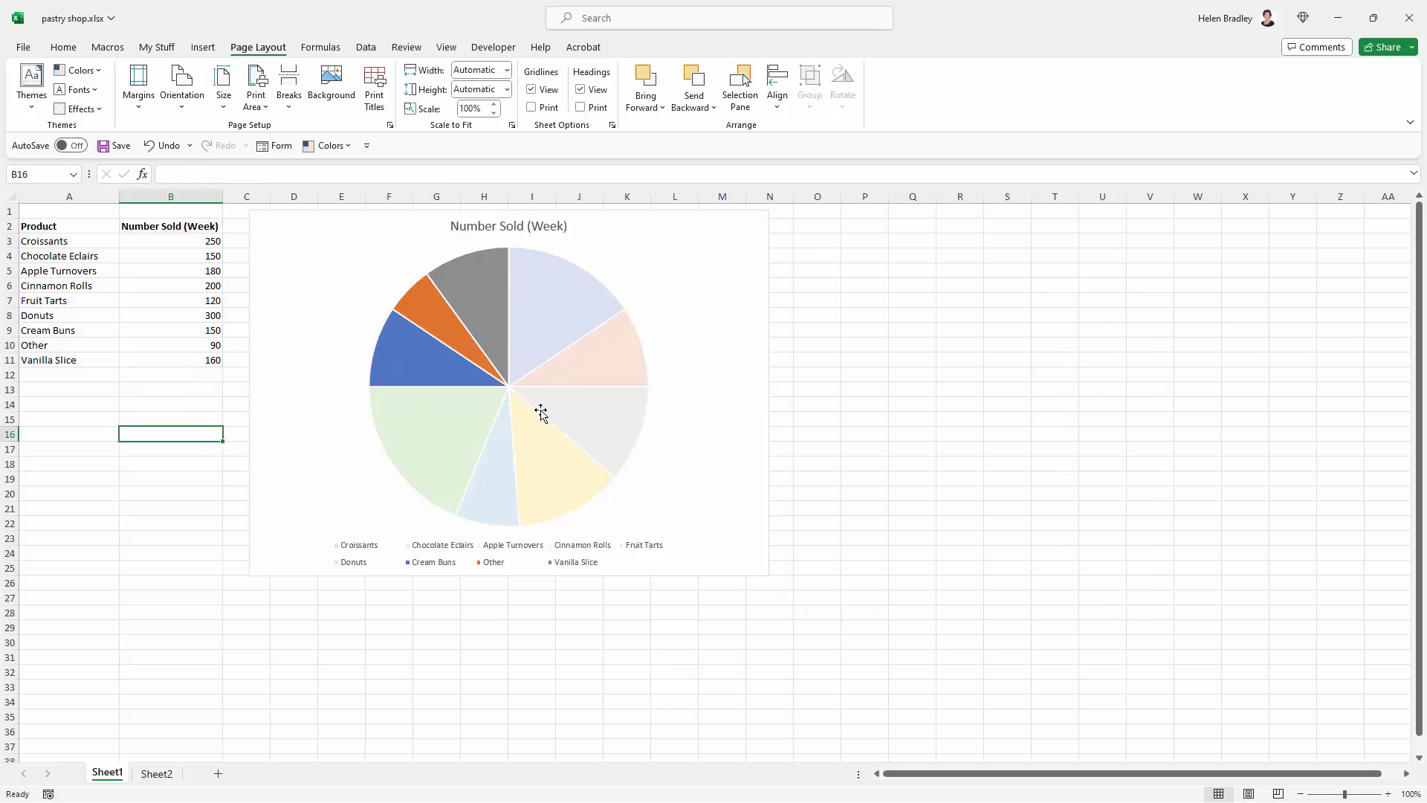
{"action": "left_click", "coordinate": [465, 325]}
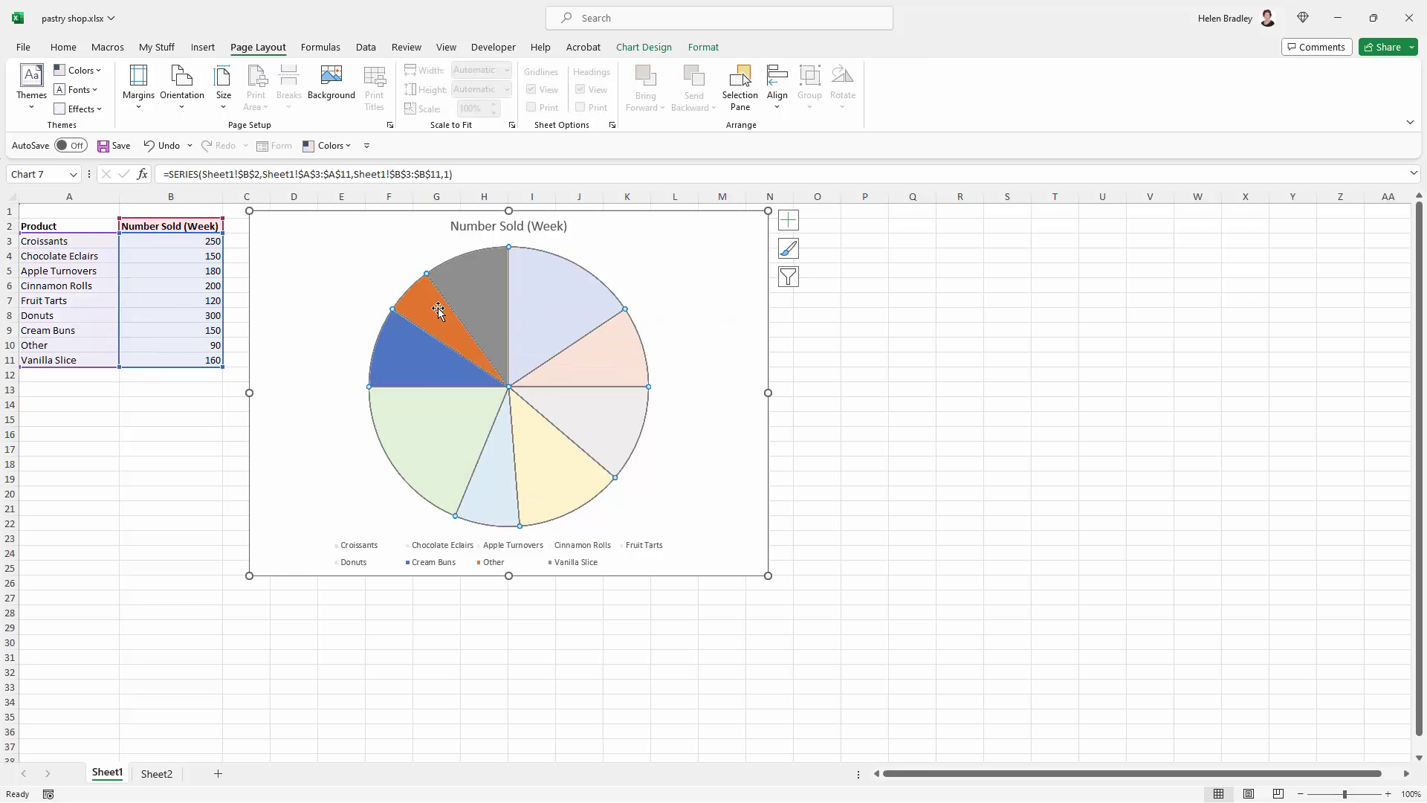
{"action": "left_click", "coordinate": [80, 70]}
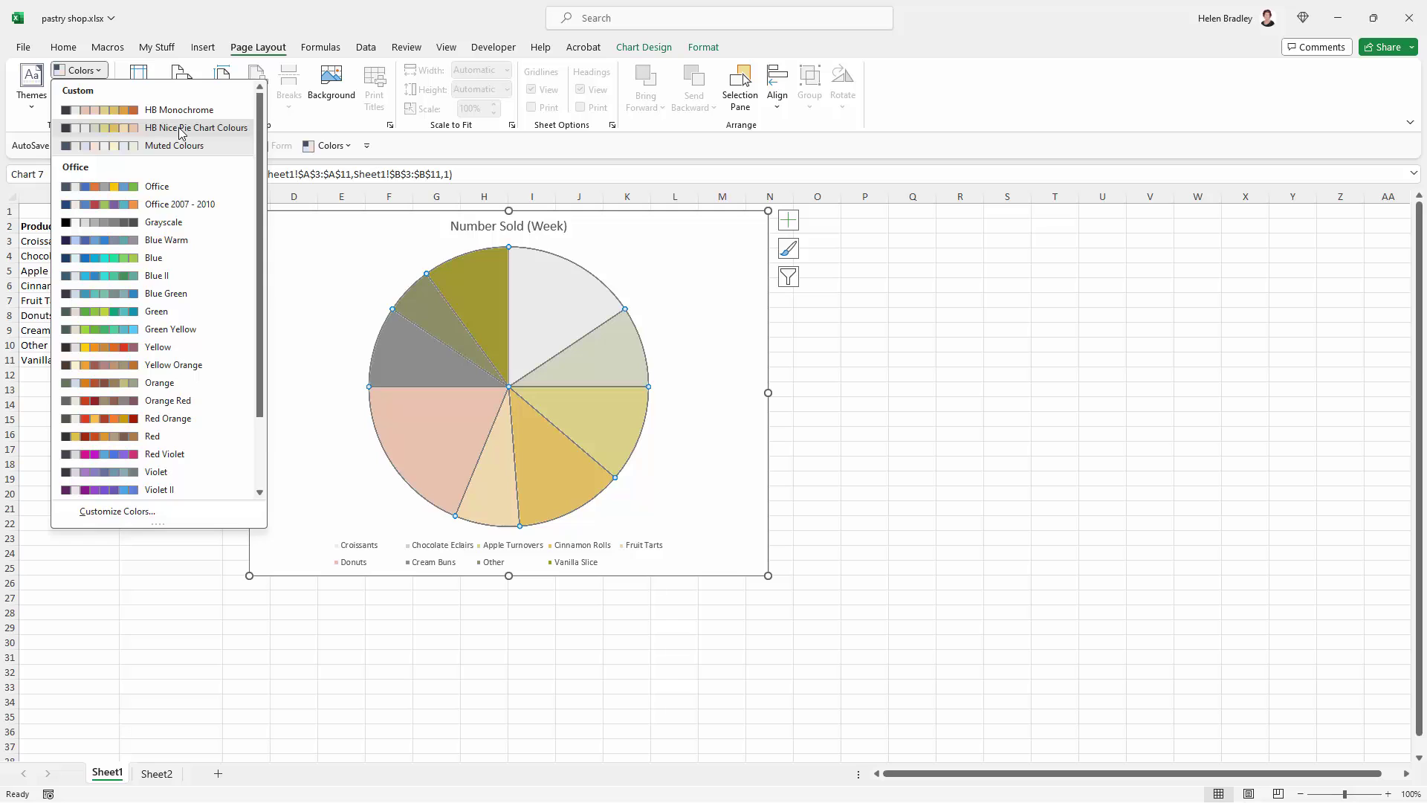
{"action": "left_click", "coordinate": [180, 132]}
{"action": "left_click", "coordinate": [892, 448]}
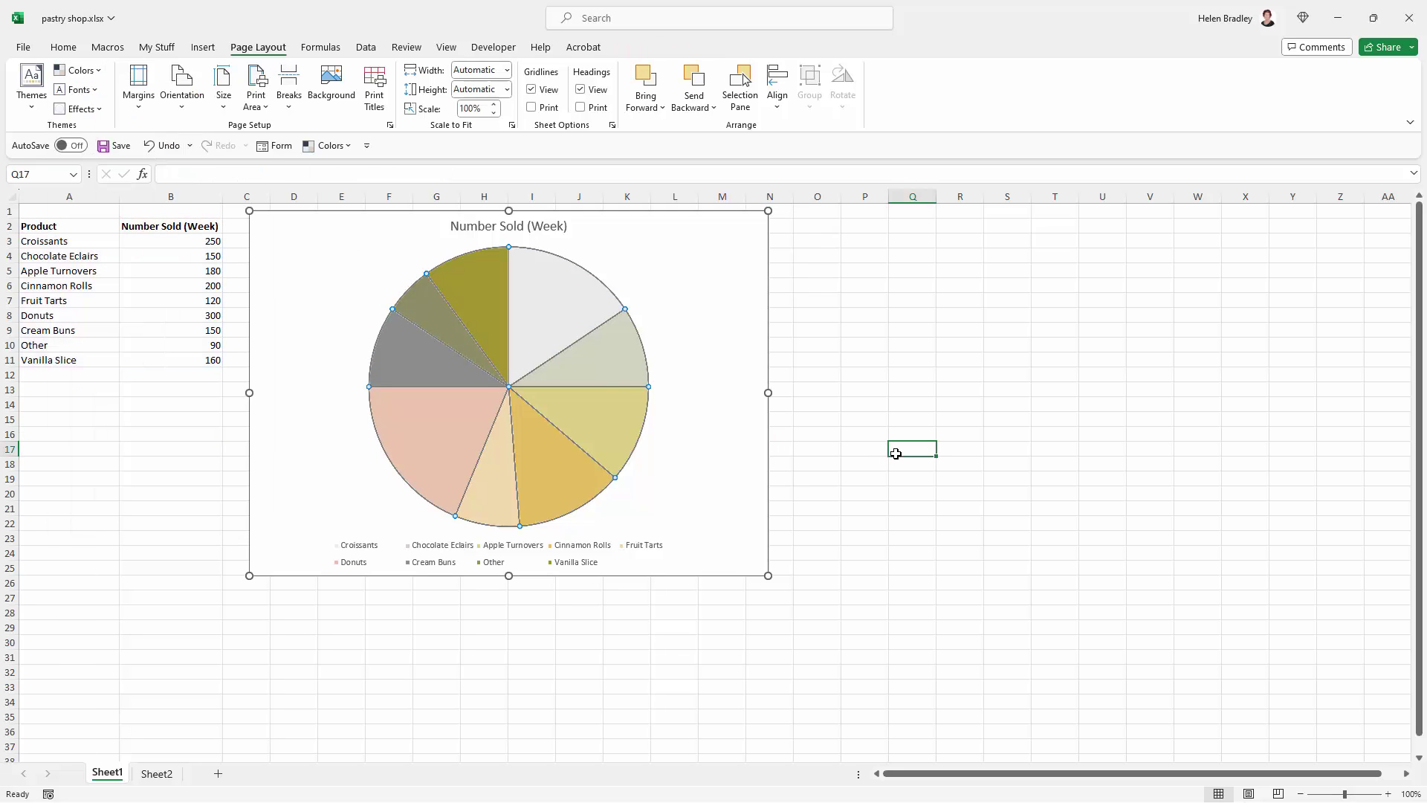
{"action": "left_click", "coordinate": [26, 105]}
{"action": "scroll", "coordinate": [35, 316], "scroll_direction": "down", "scroll_amount": 3}
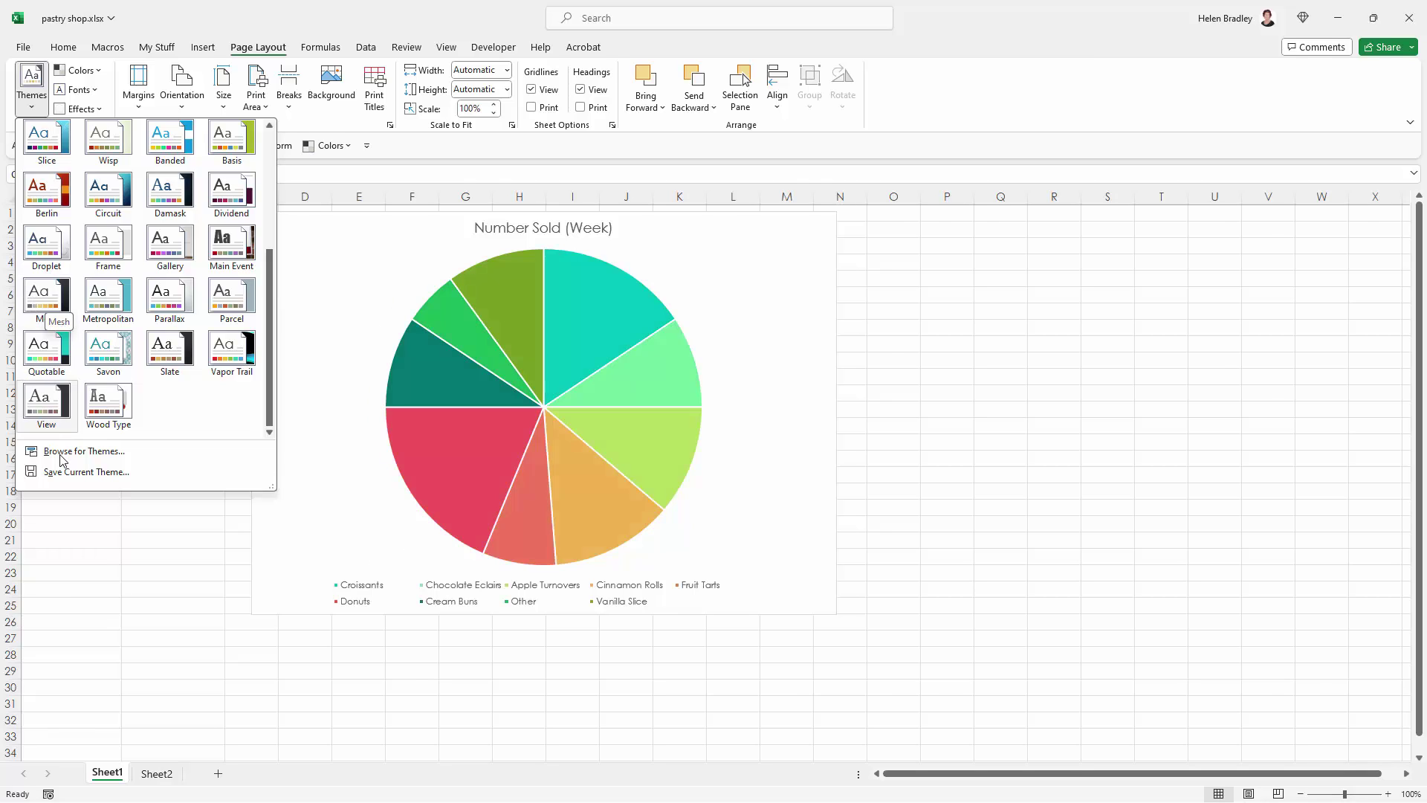
{"action": "left_click", "coordinate": [912, 480]}
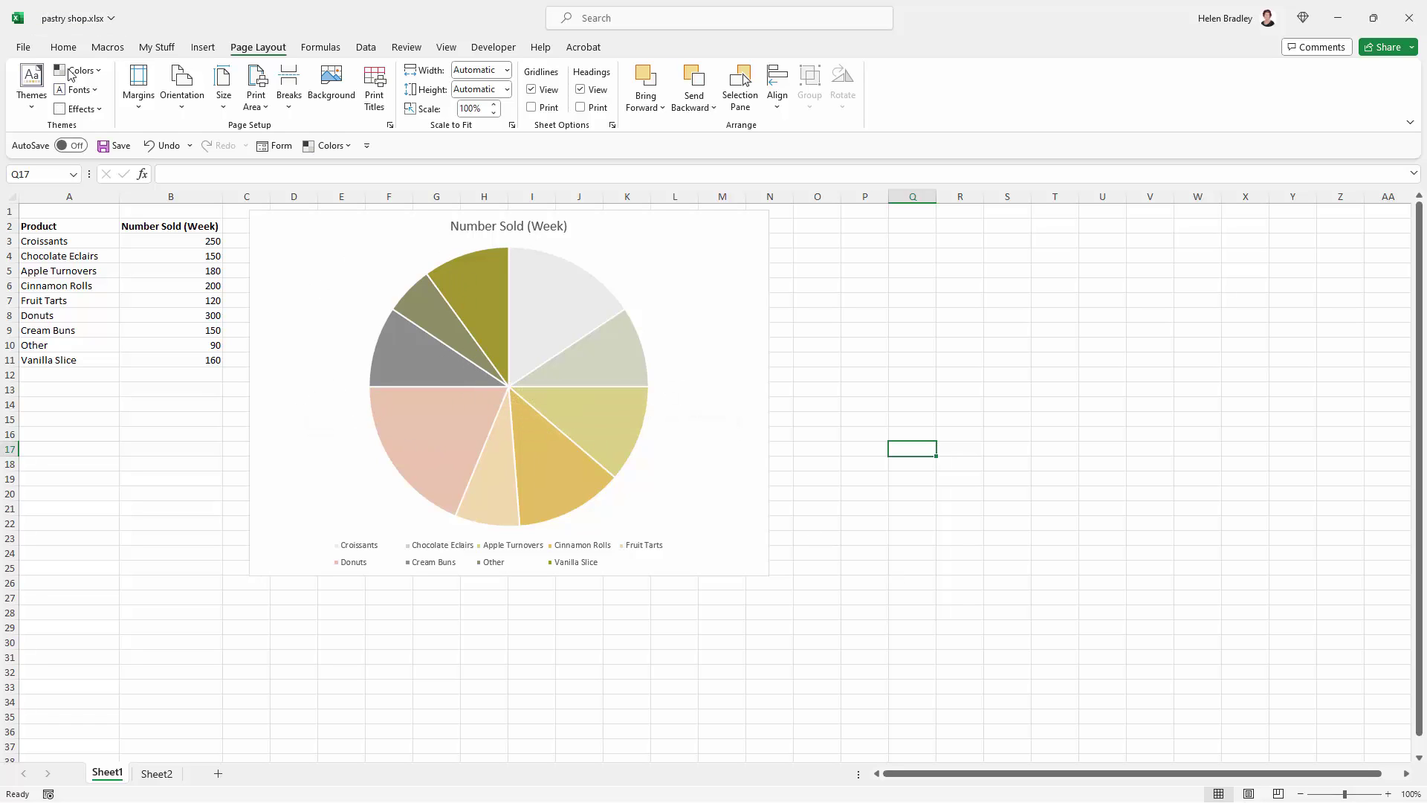
- Save the current theme from the Themes gallery as a file named 'MUted colours'
{"action": "left_click", "coordinate": [33, 108]}
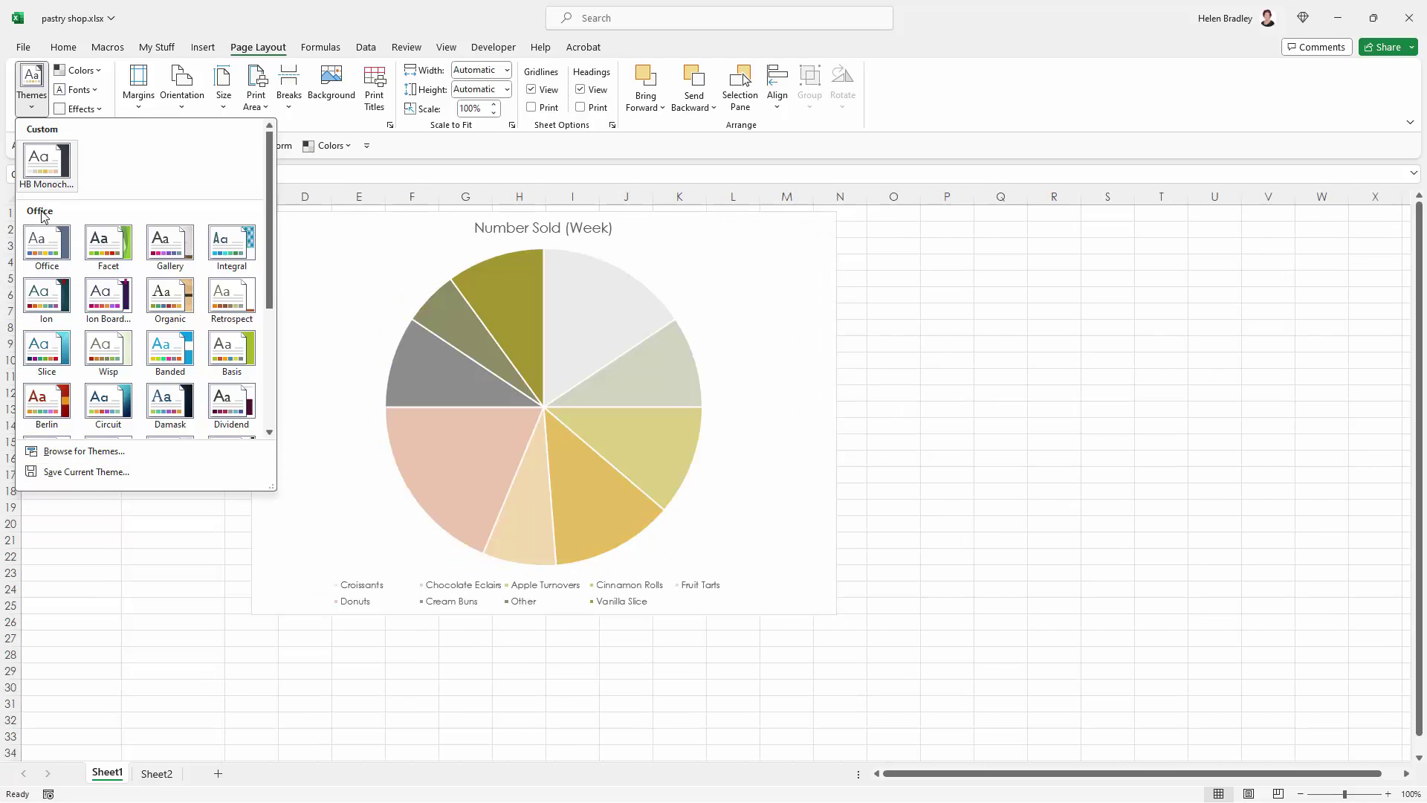
{"action": "left_click", "coordinate": [97, 473]}
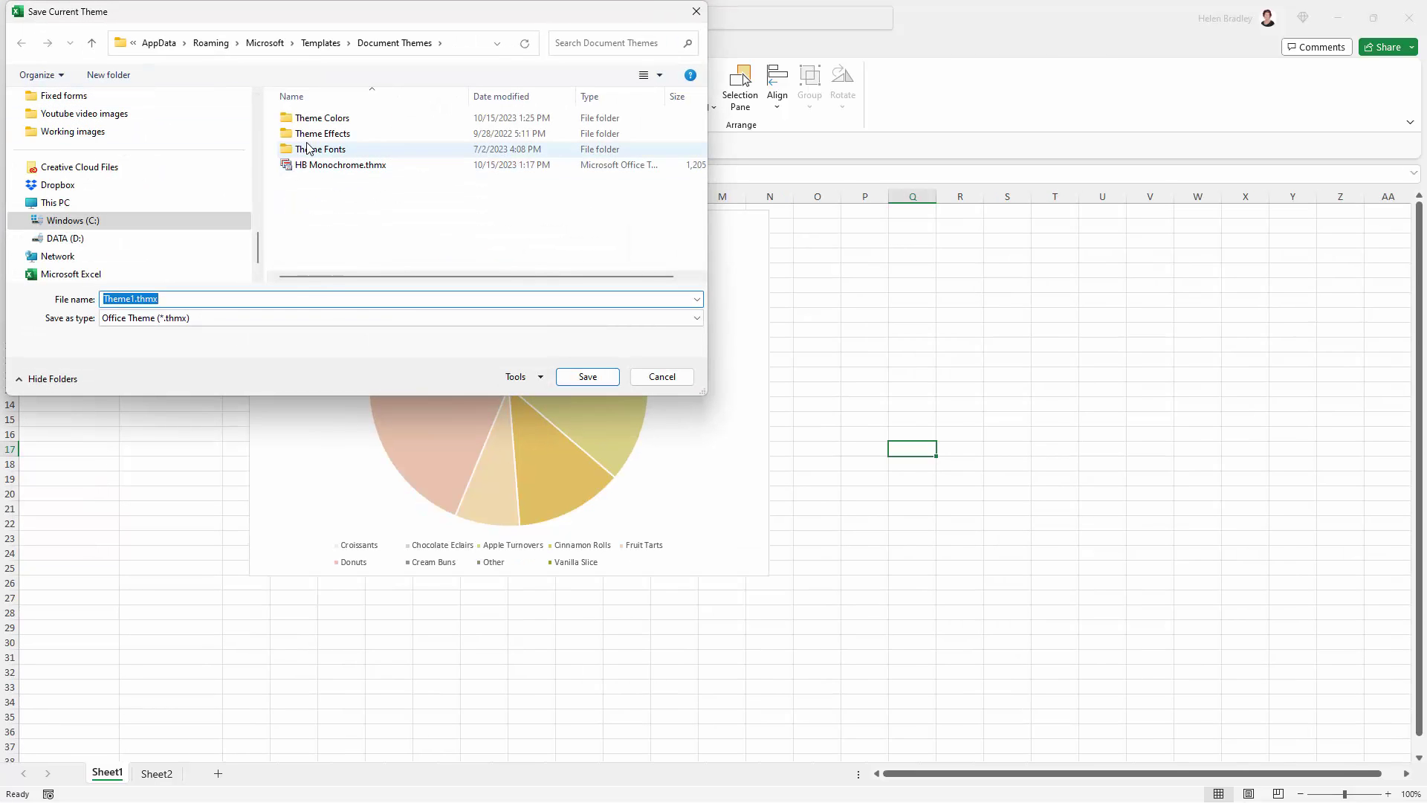
{"action": "type", "text": "MUted colours"}
{"action": "left_click", "coordinate": [571, 376]}
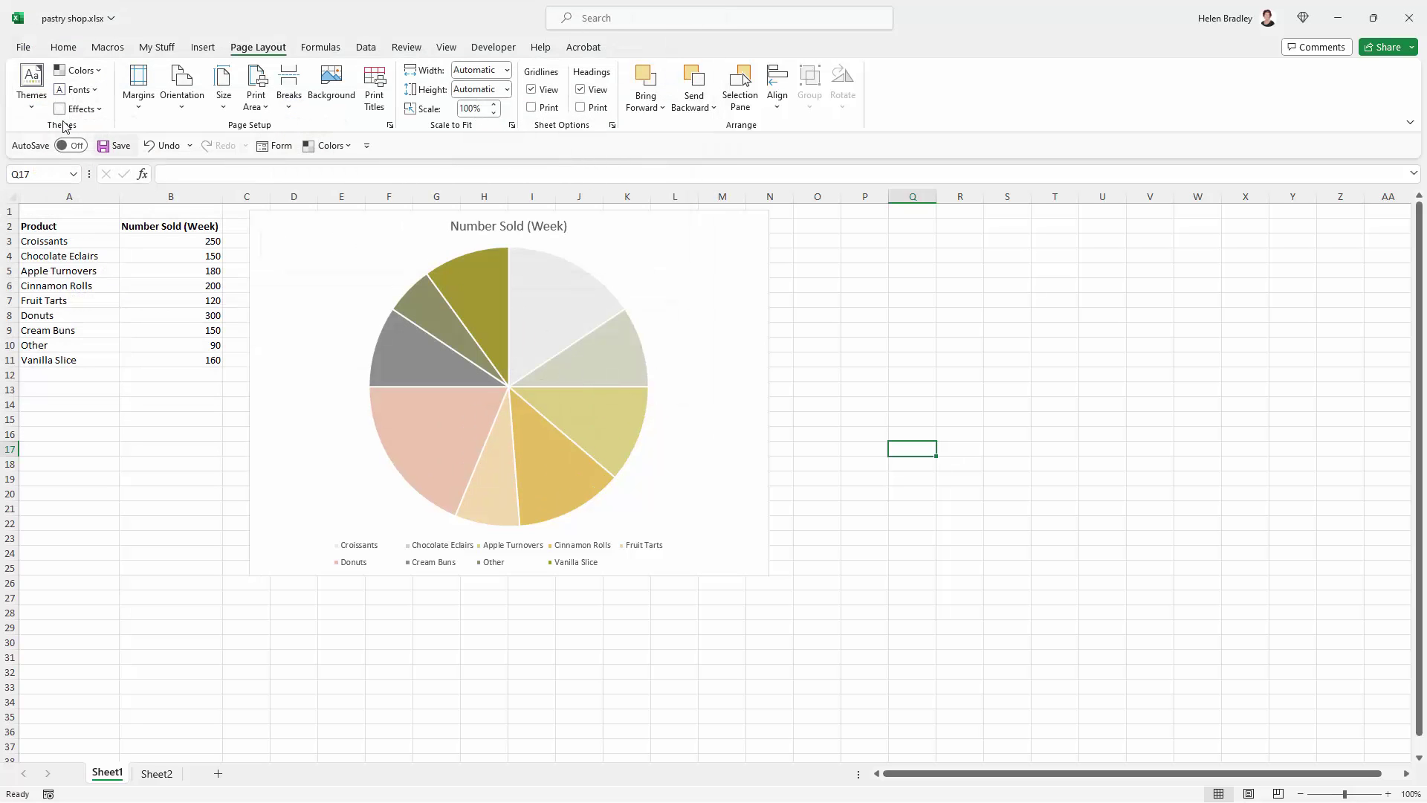
- Open Browse for Themes and close it without loading a theme file
{"action": "left_click", "coordinate": [29, 109]}
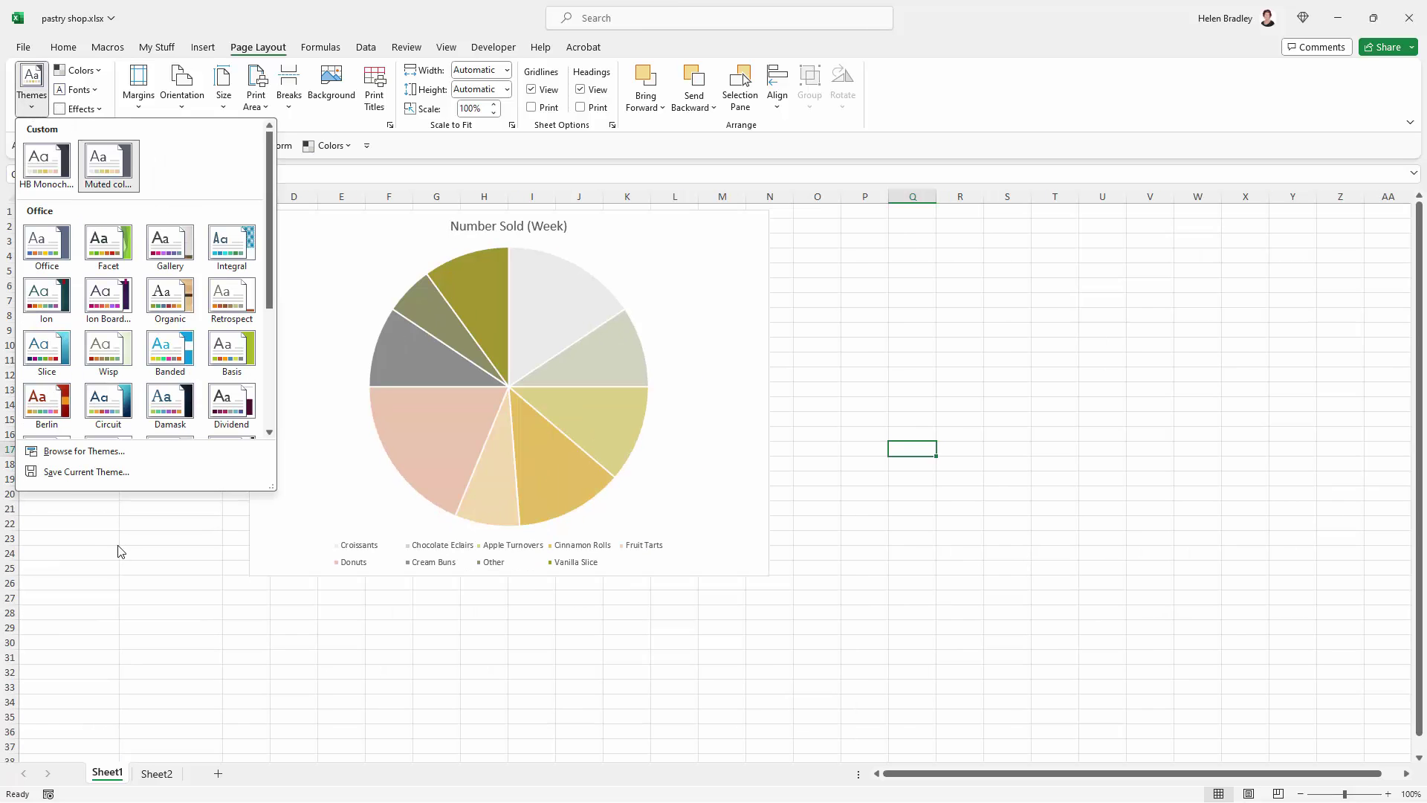
{"action": "left_click", "coordinate": [84, 452]}
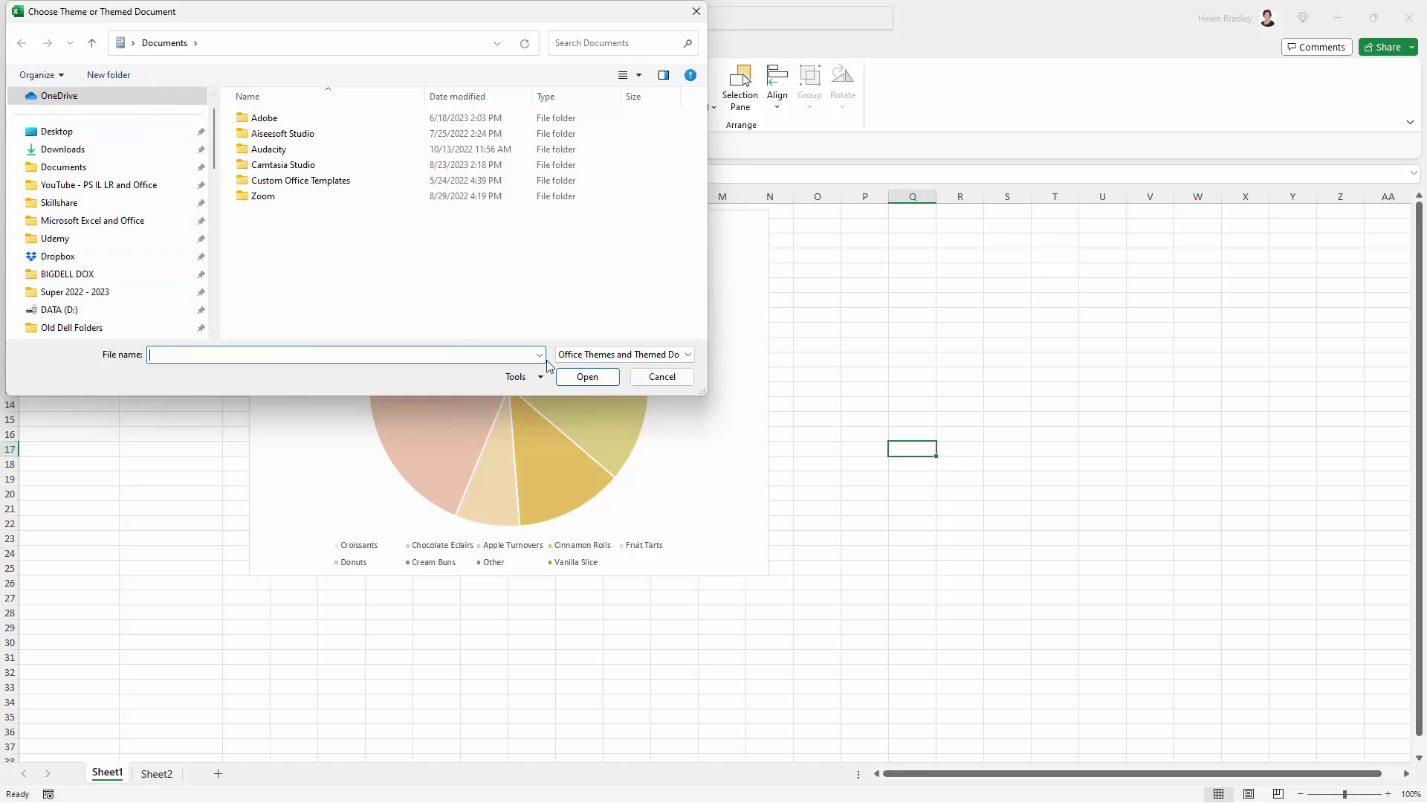
{"action": "left_click", "coordinate": [661, 376]}
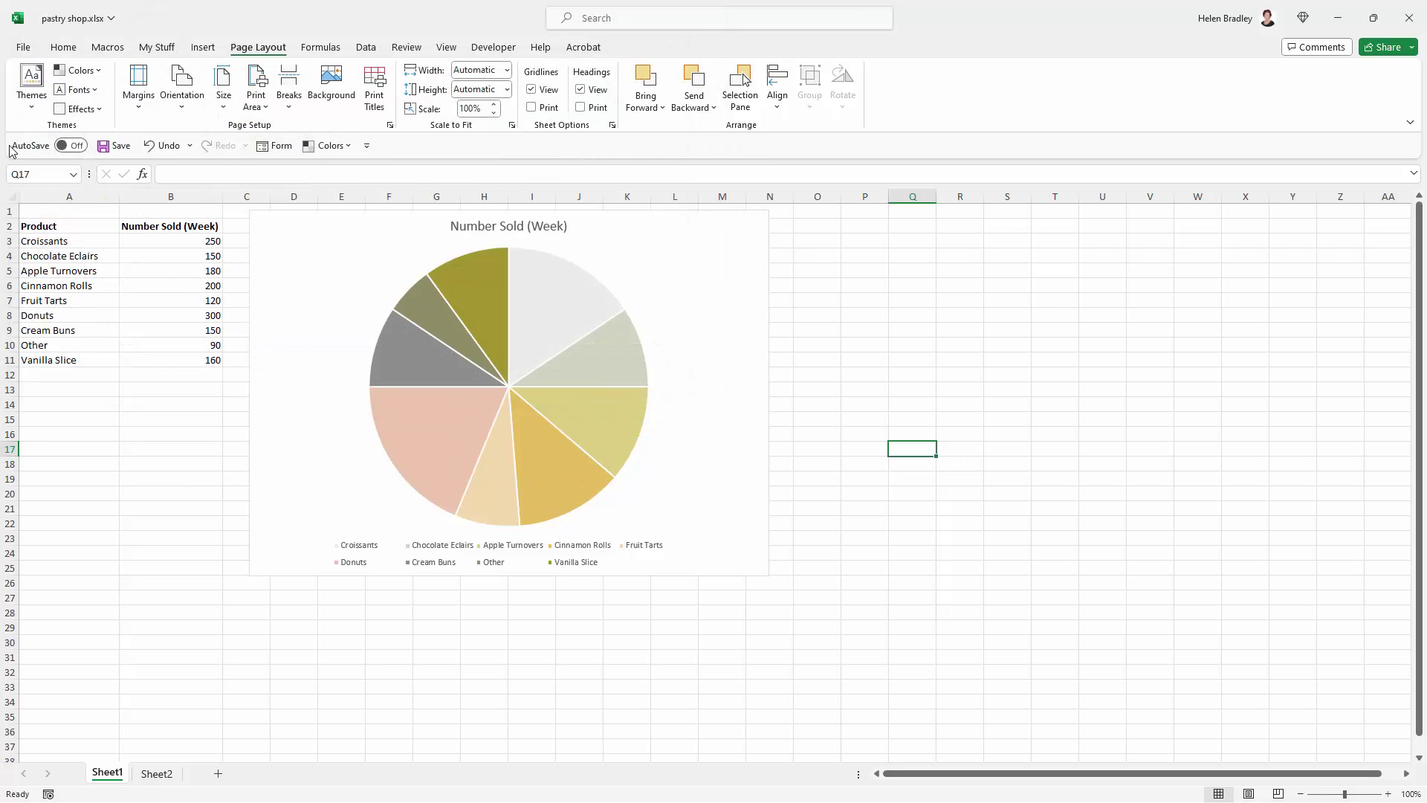
- Copy the Document Themes folder address as text from Save Current Theme, then cancel
{"action": "left_click", "coordinate": [33, 111]}
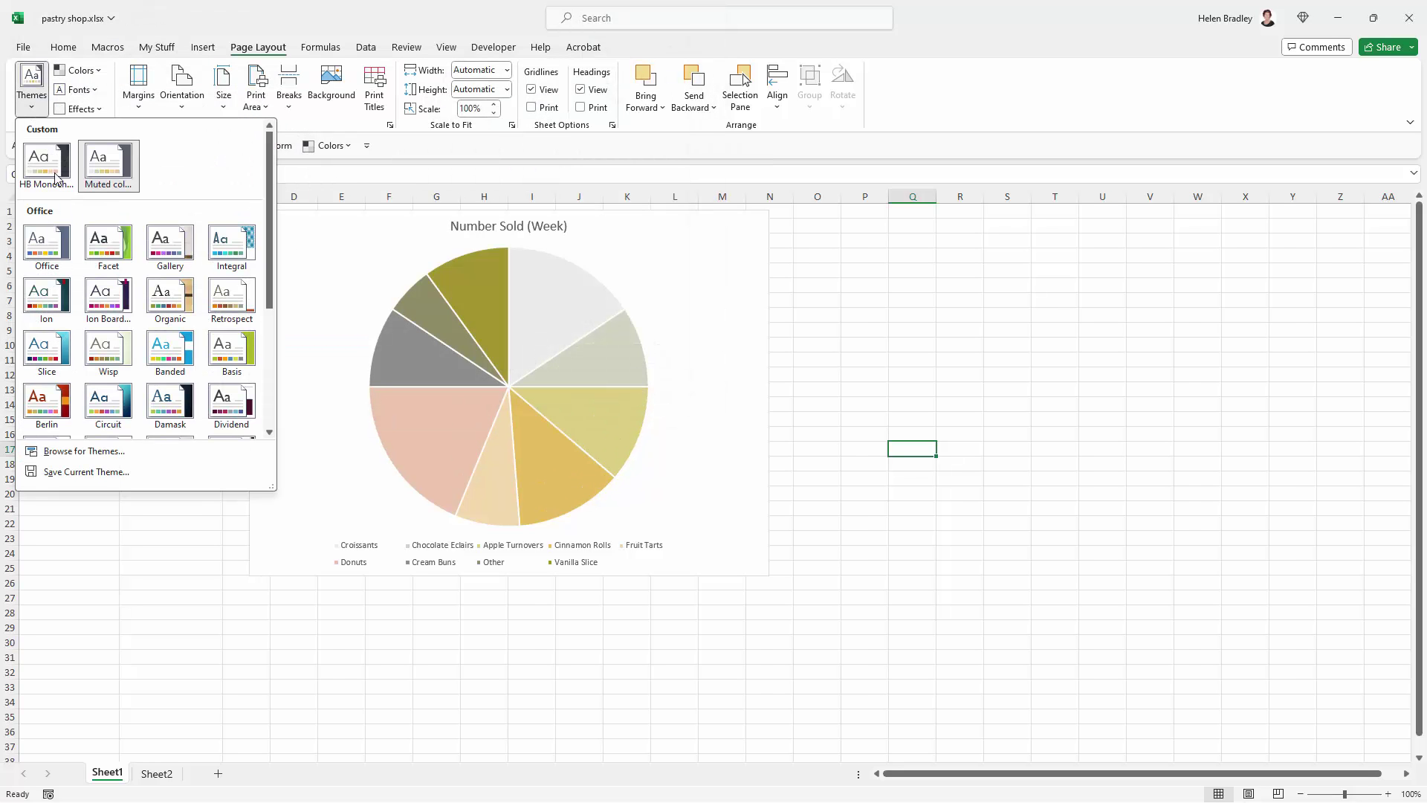
{"action": "left_click", "coordinate": [77, 472]}
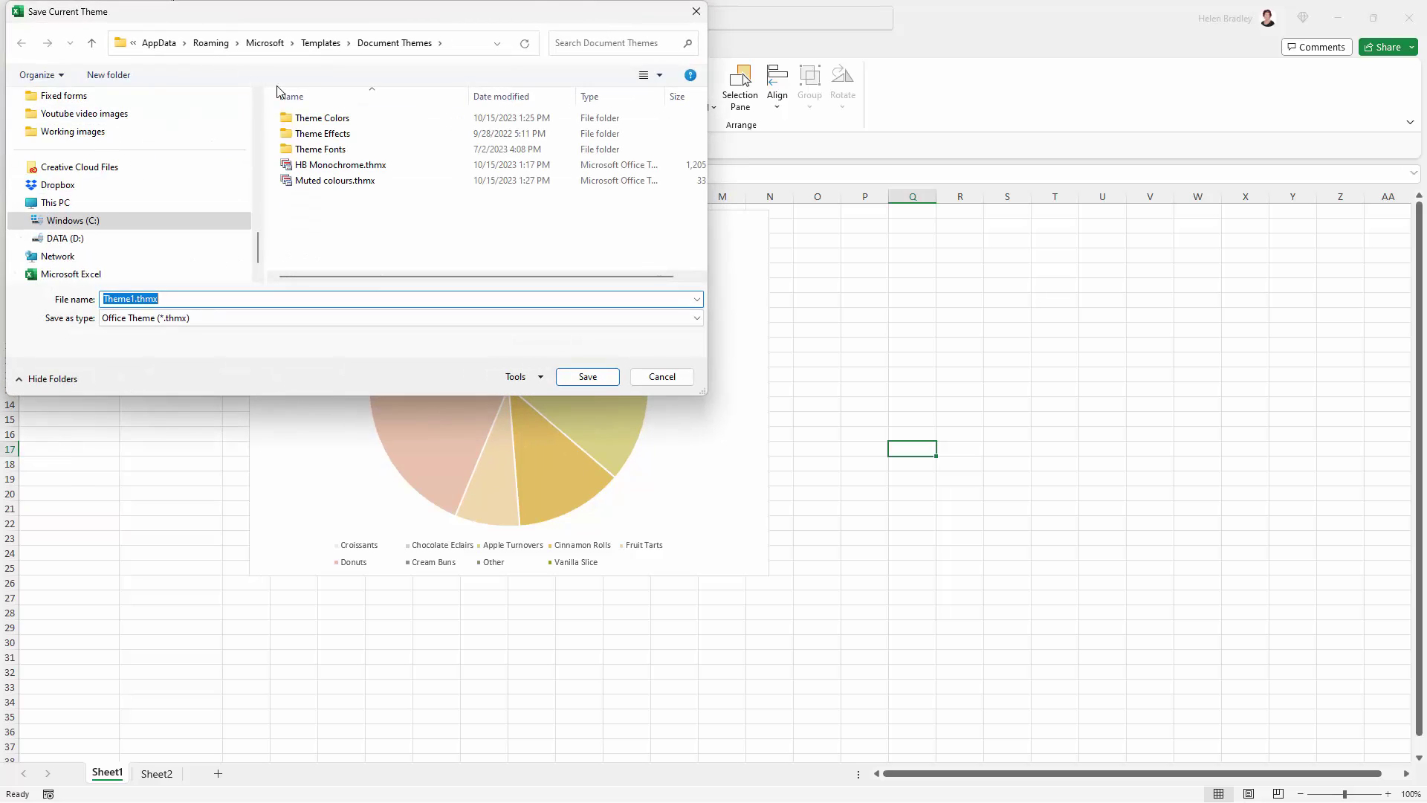
{"action": "right_click", "coordinate": [466, 47]}
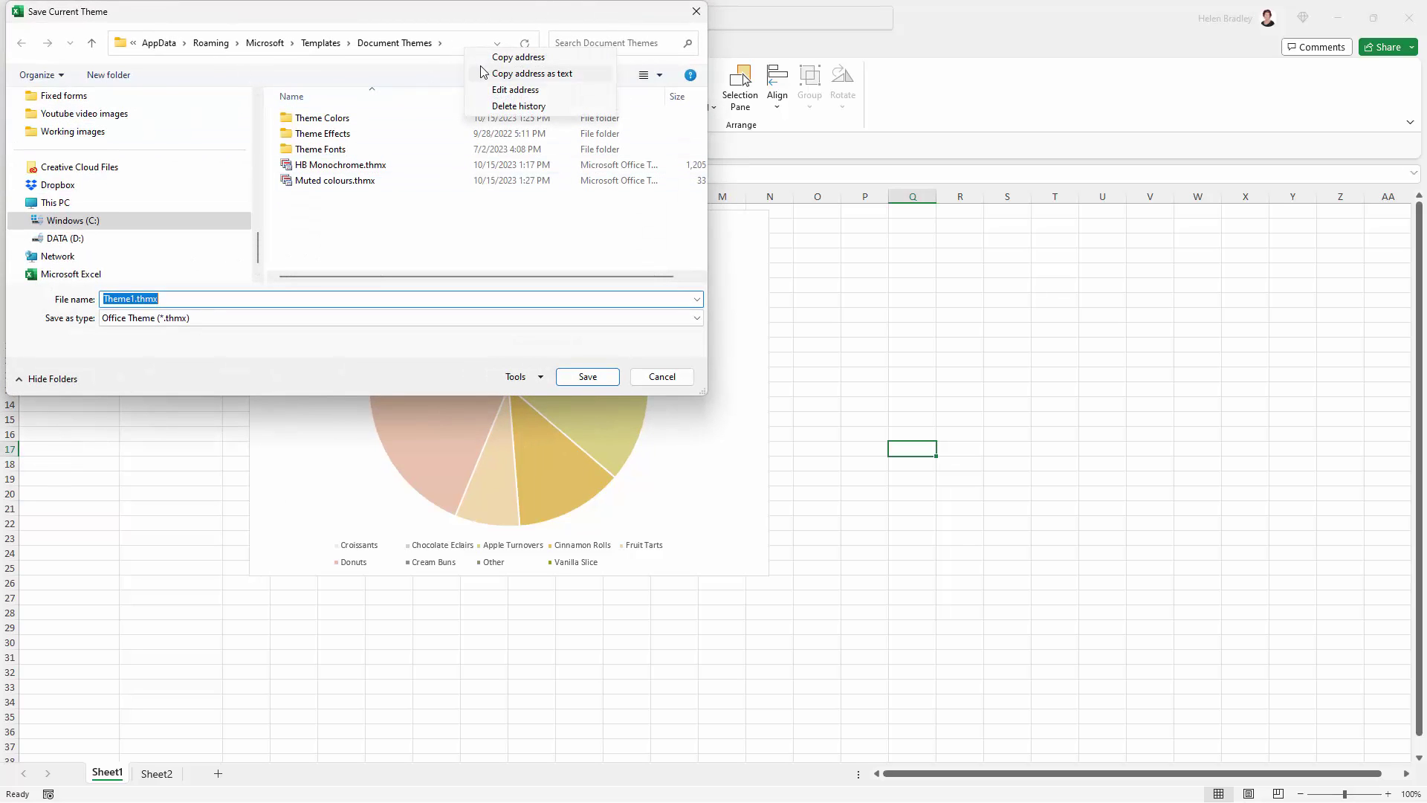
{"action": "left_click", "coordinate": [489, 75]}
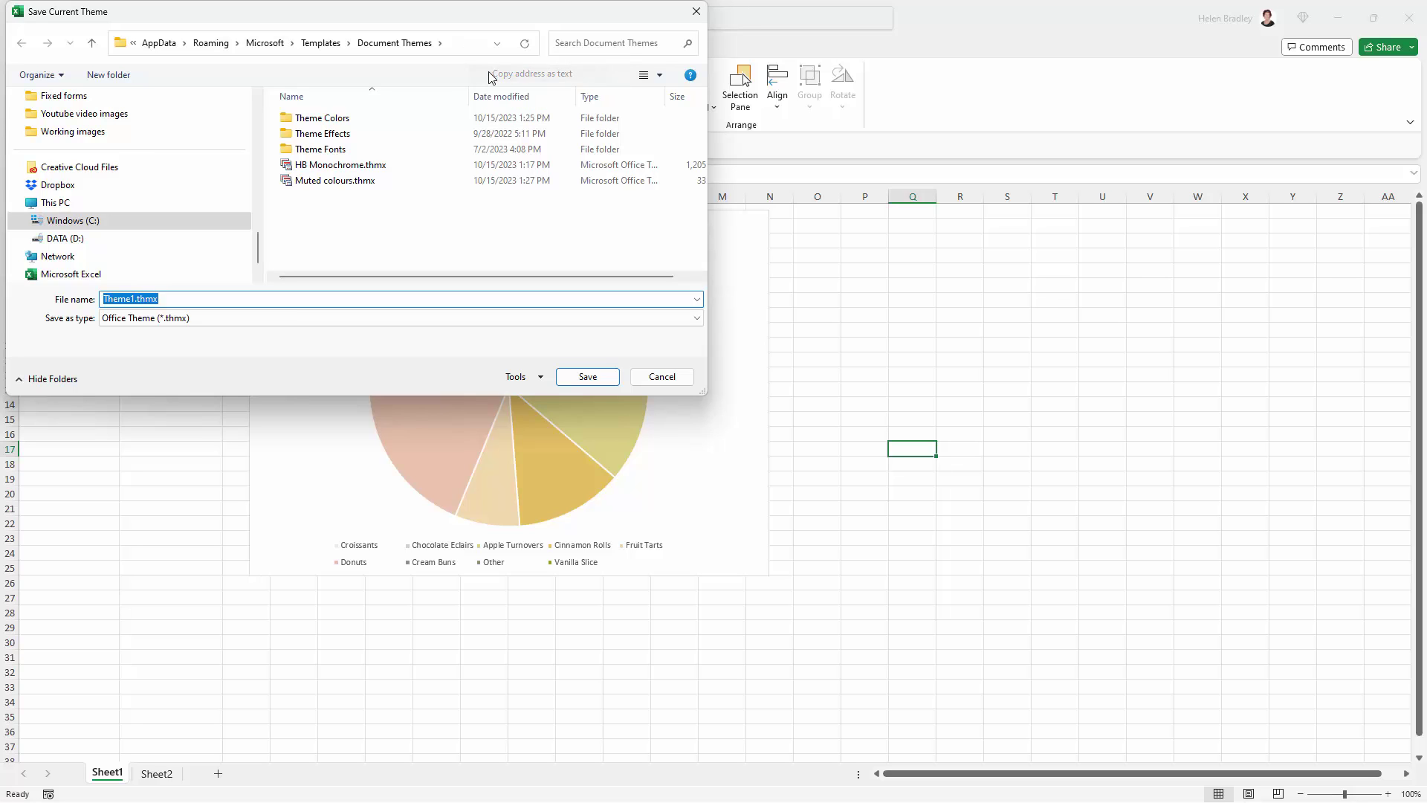
{"action": "left_click", "coordinate": [661, 377]}
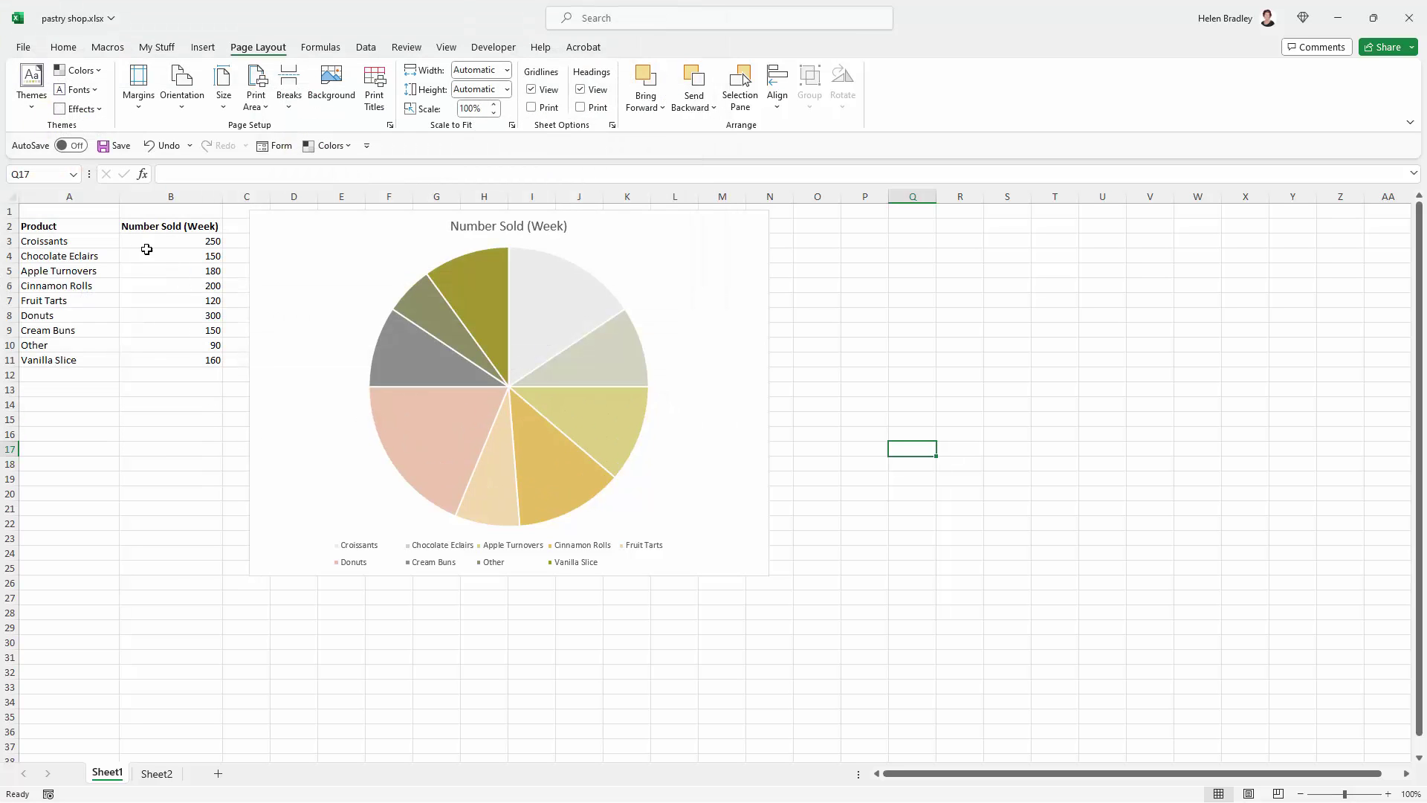
- Load 'Muted colours.thmx' via Browse for Themes using the pasted Document Themes path
{"action": "left_click", "coordinate": [31, 111]}
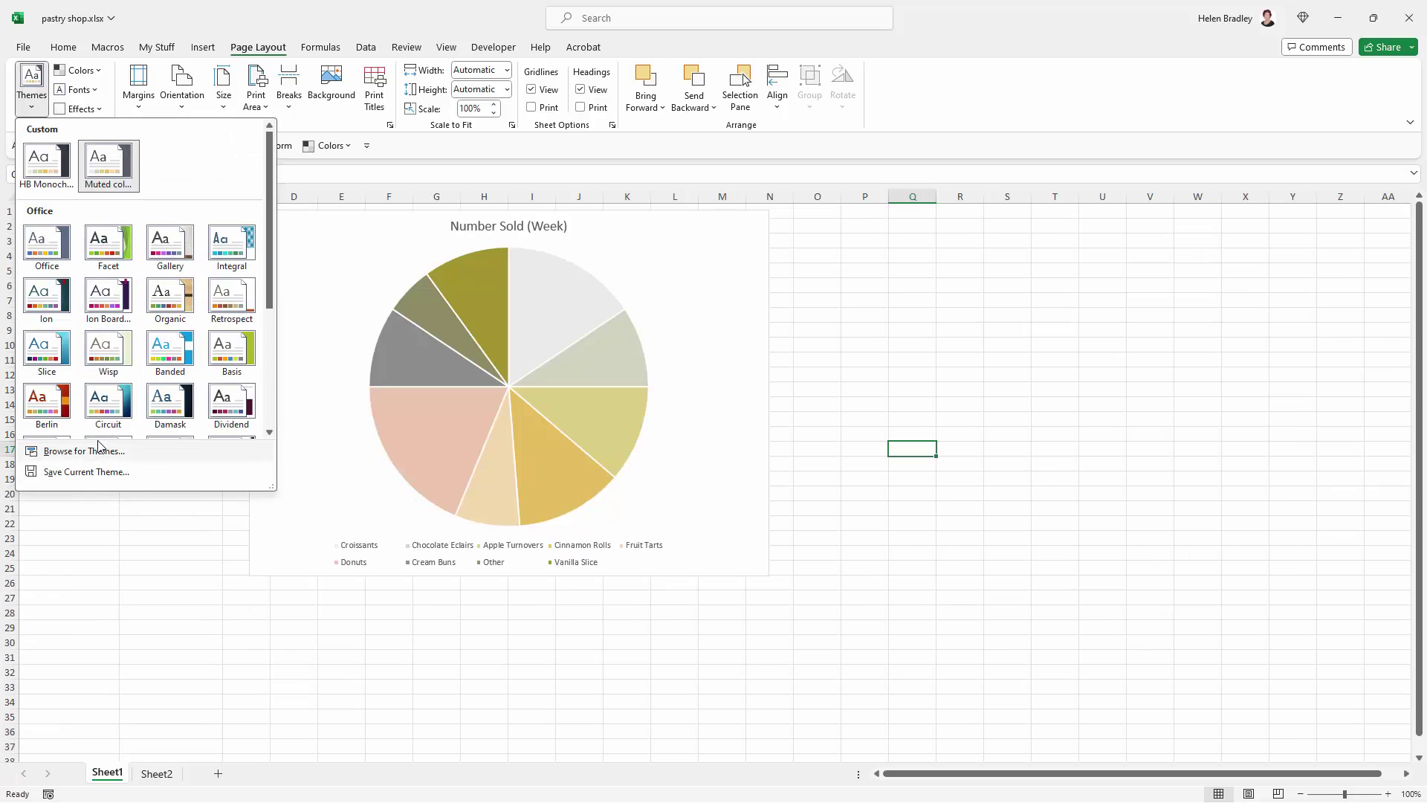
{"action": "left_click", "coordinate": [90, 450]}
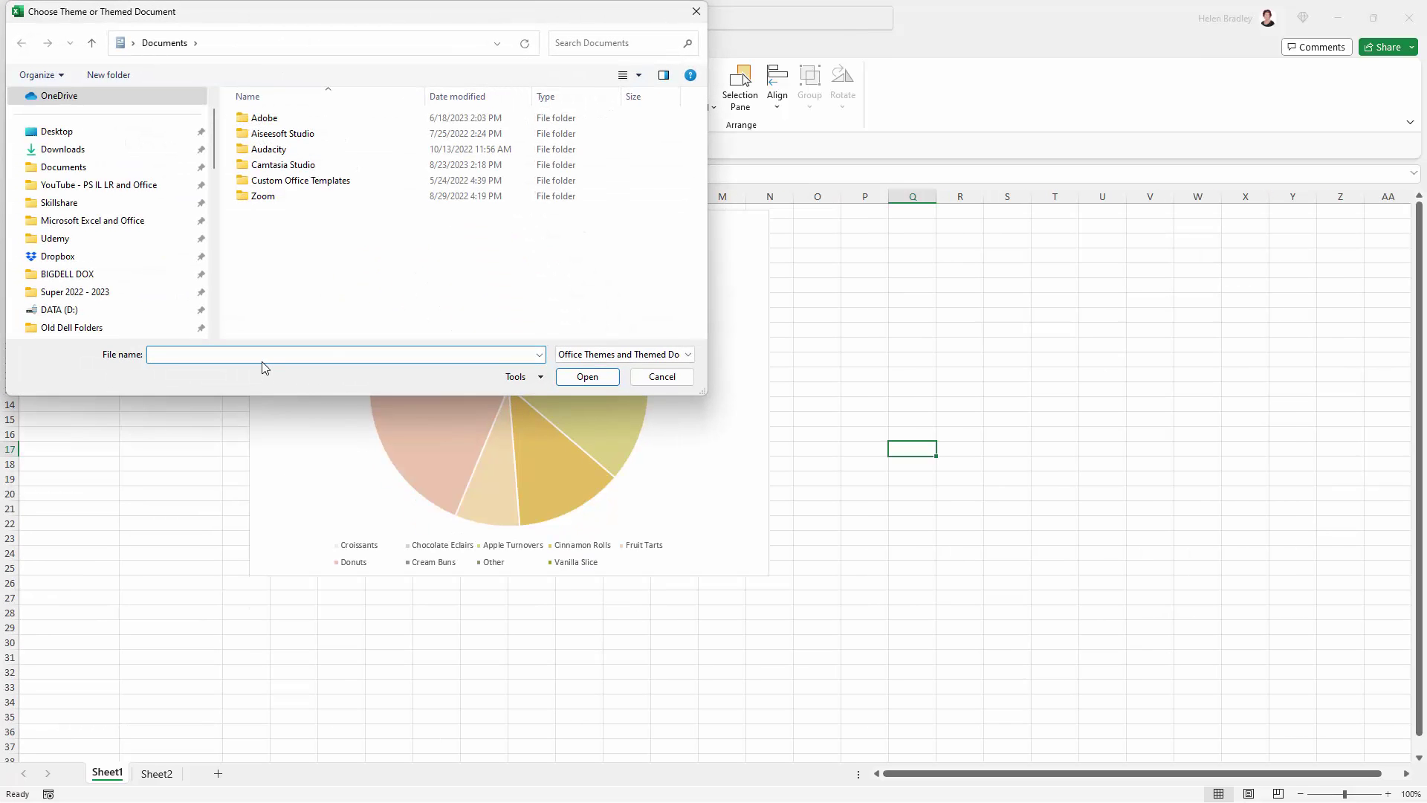
{"action": "key", "text": "ctrl+v"}
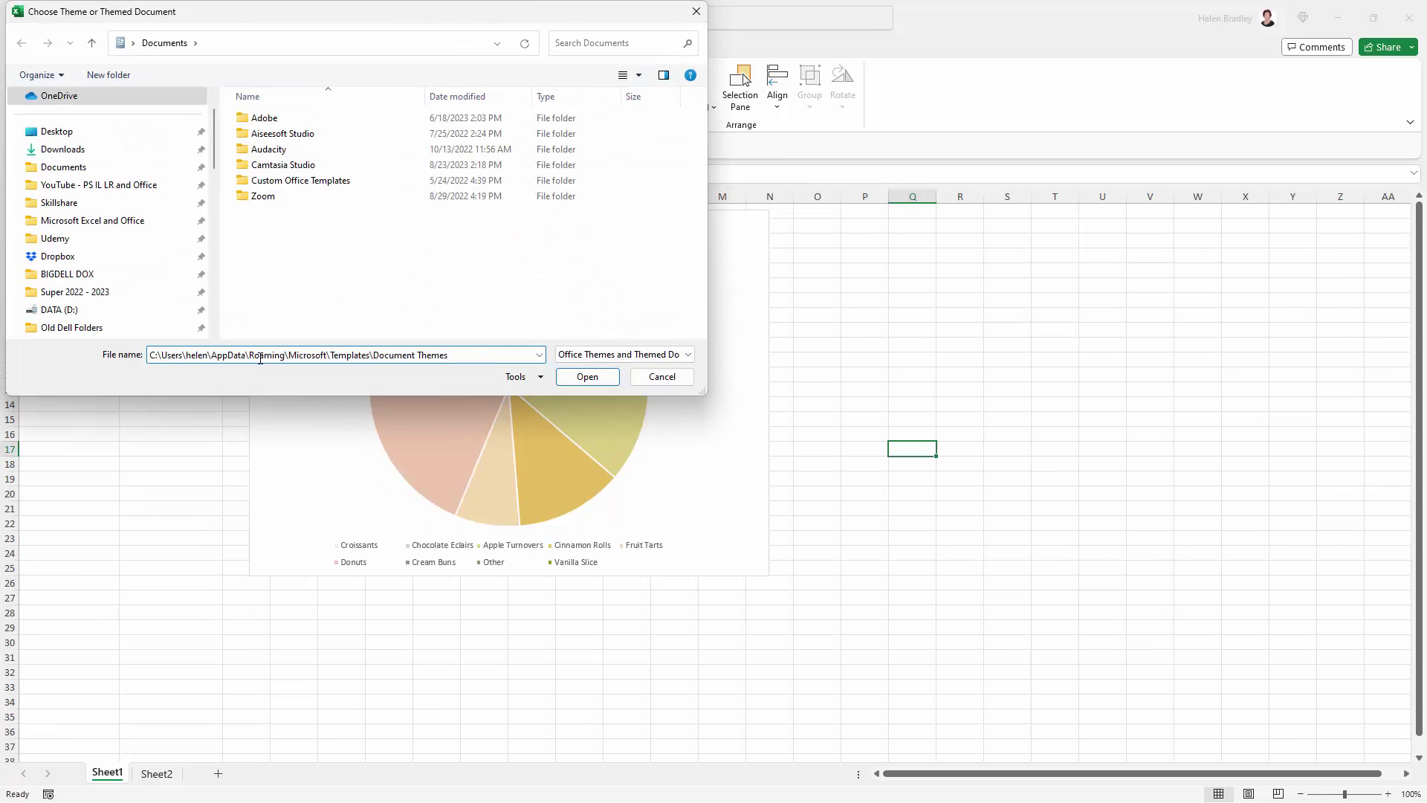
{"action": "left_click", "coordinate": [587, 376]}
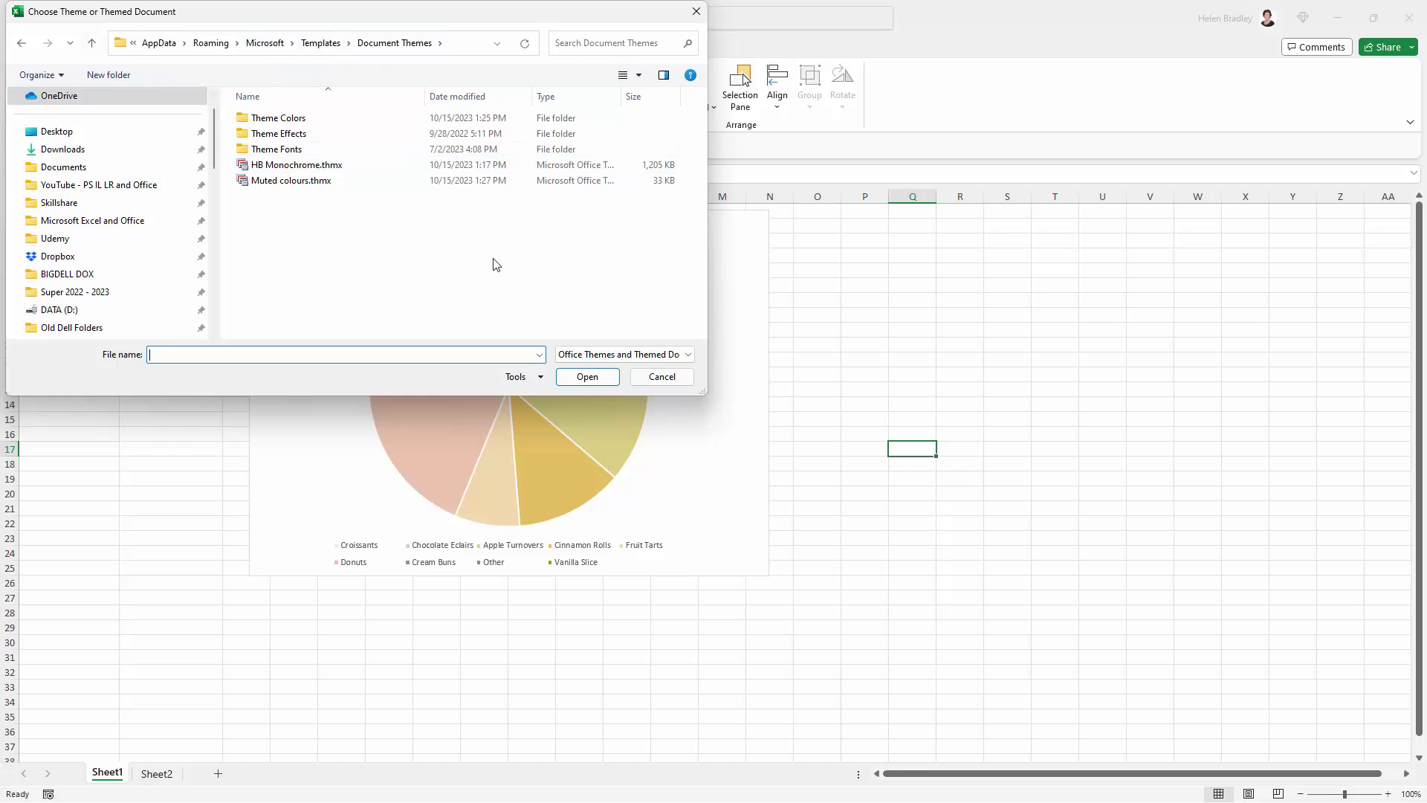
{"action": "left_click", "coordinate": [300, 182]}
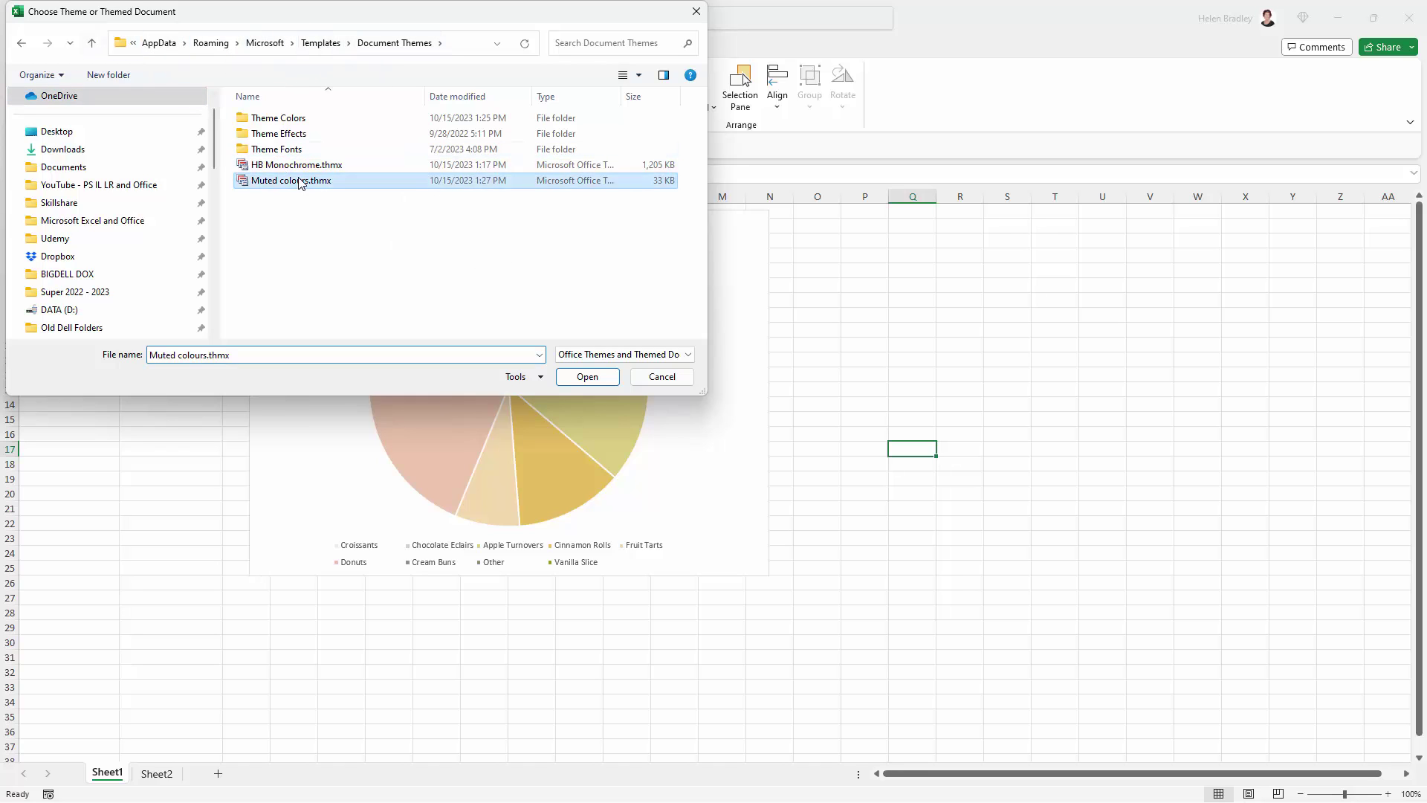
{"action": "left_click", "coordinate": [587, 378]}
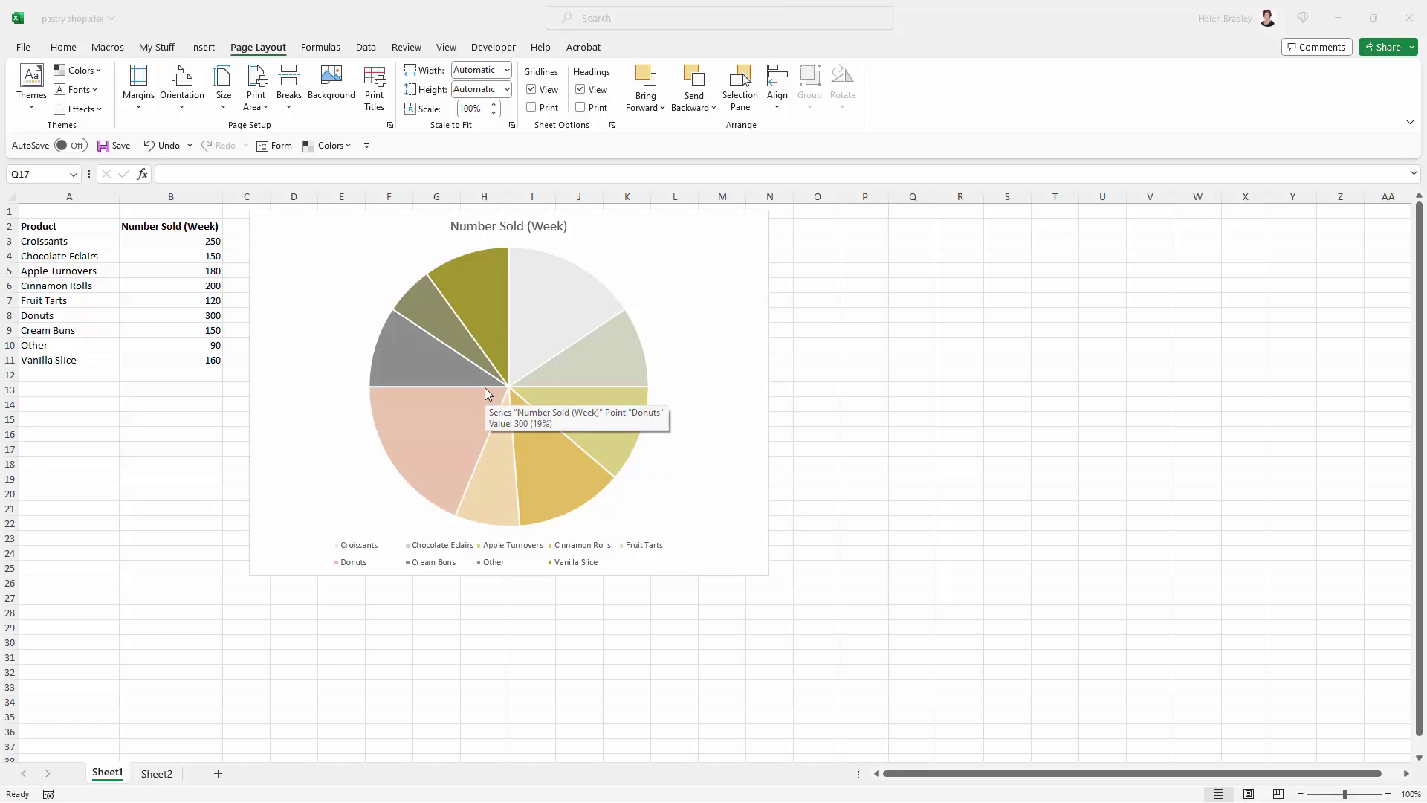
- Change only the Cream Buns slice's fill to a lighter grey solid colour via Format Data Point
{"action": "left_click", "coordinate": [398, 360]}
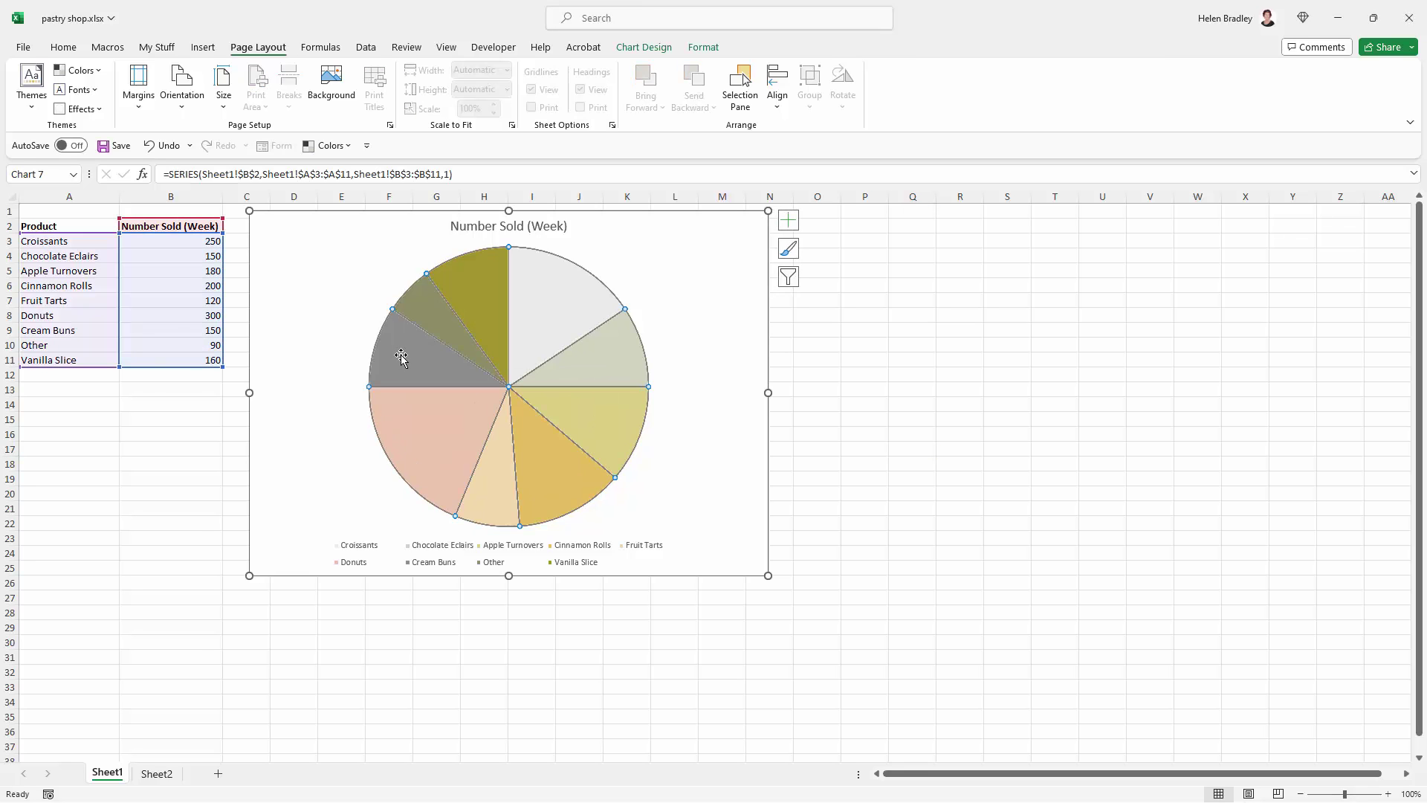
{"action": "left_click", "coordinate": [399, 360]}
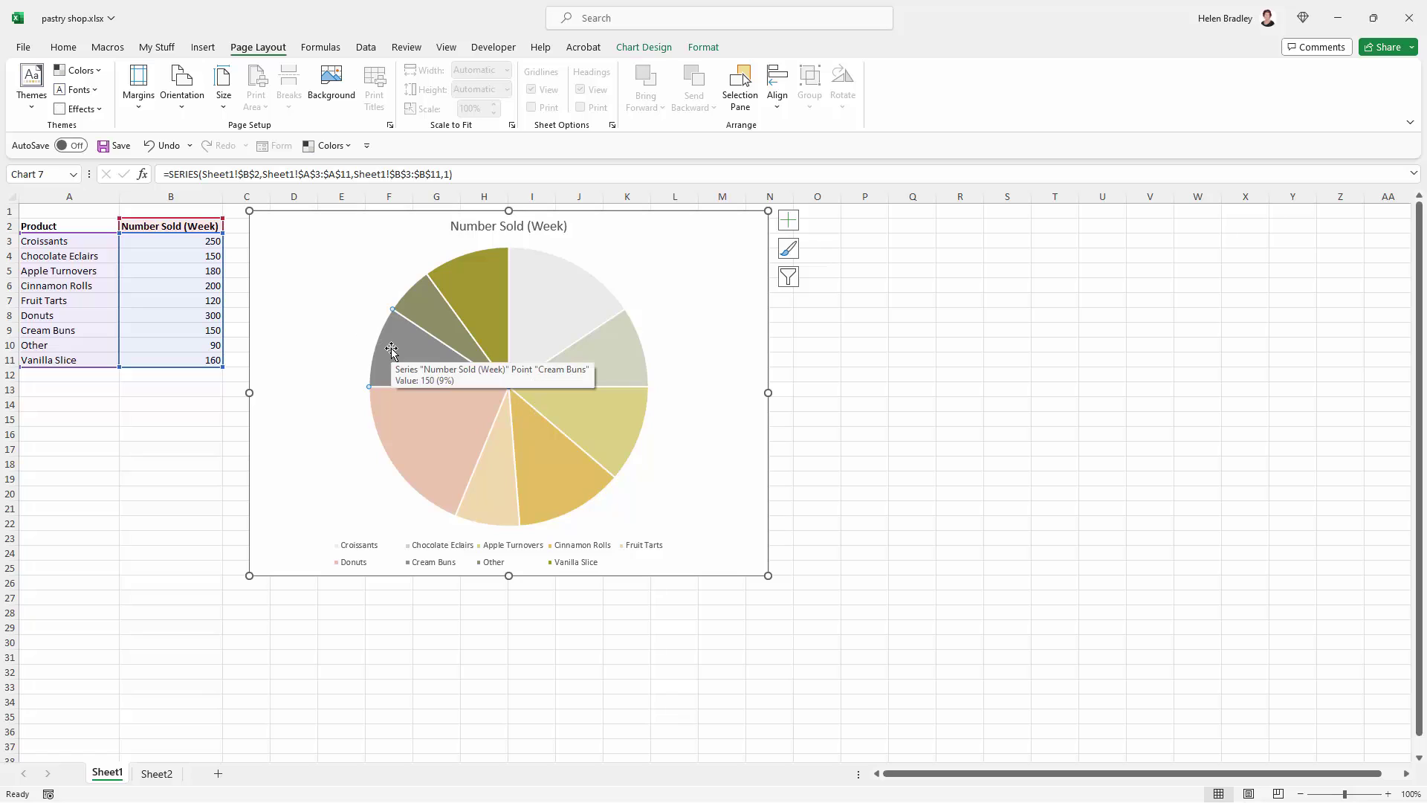
{"action": "right_click", "coordinate": [392, 352]}
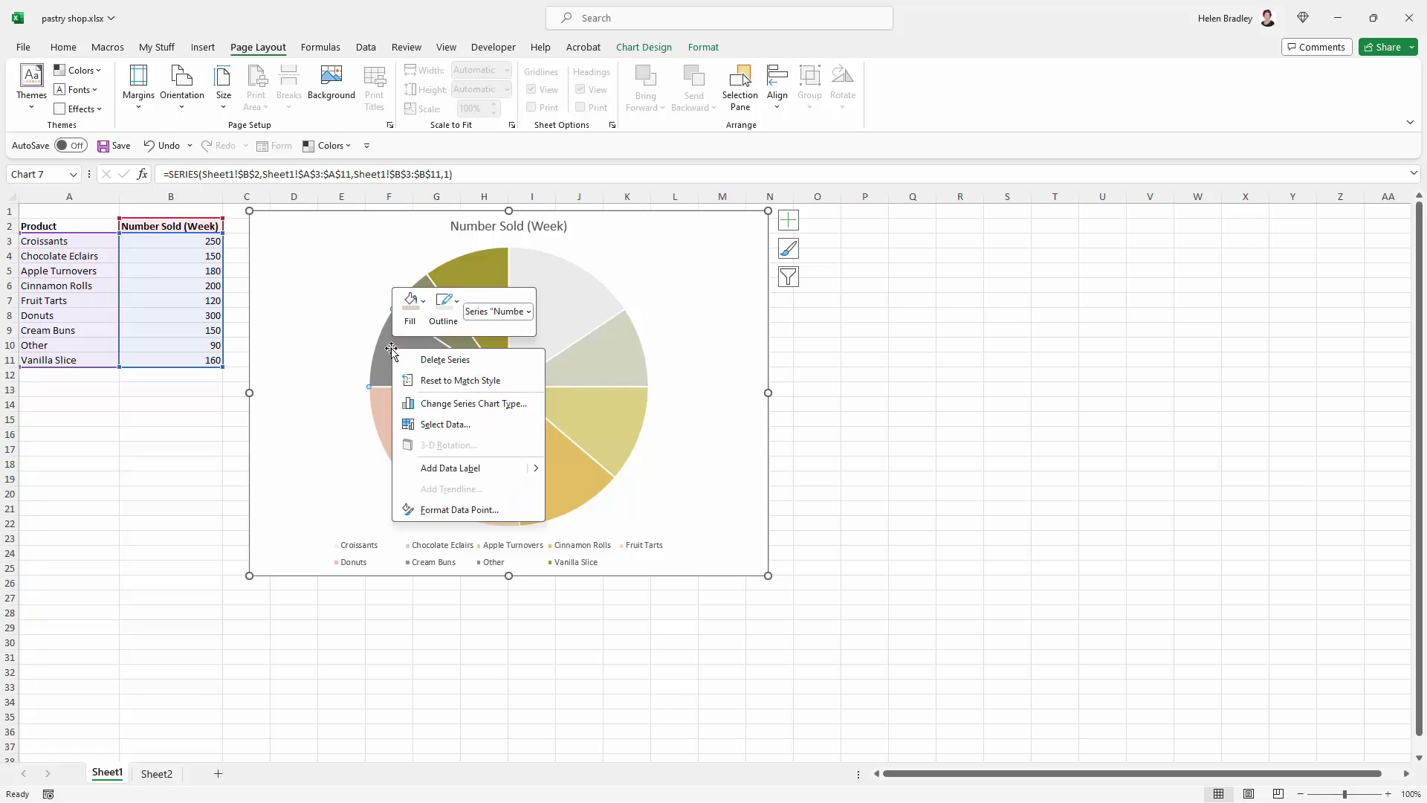
{"action": "left_click", "coordinate": [442, 510]}
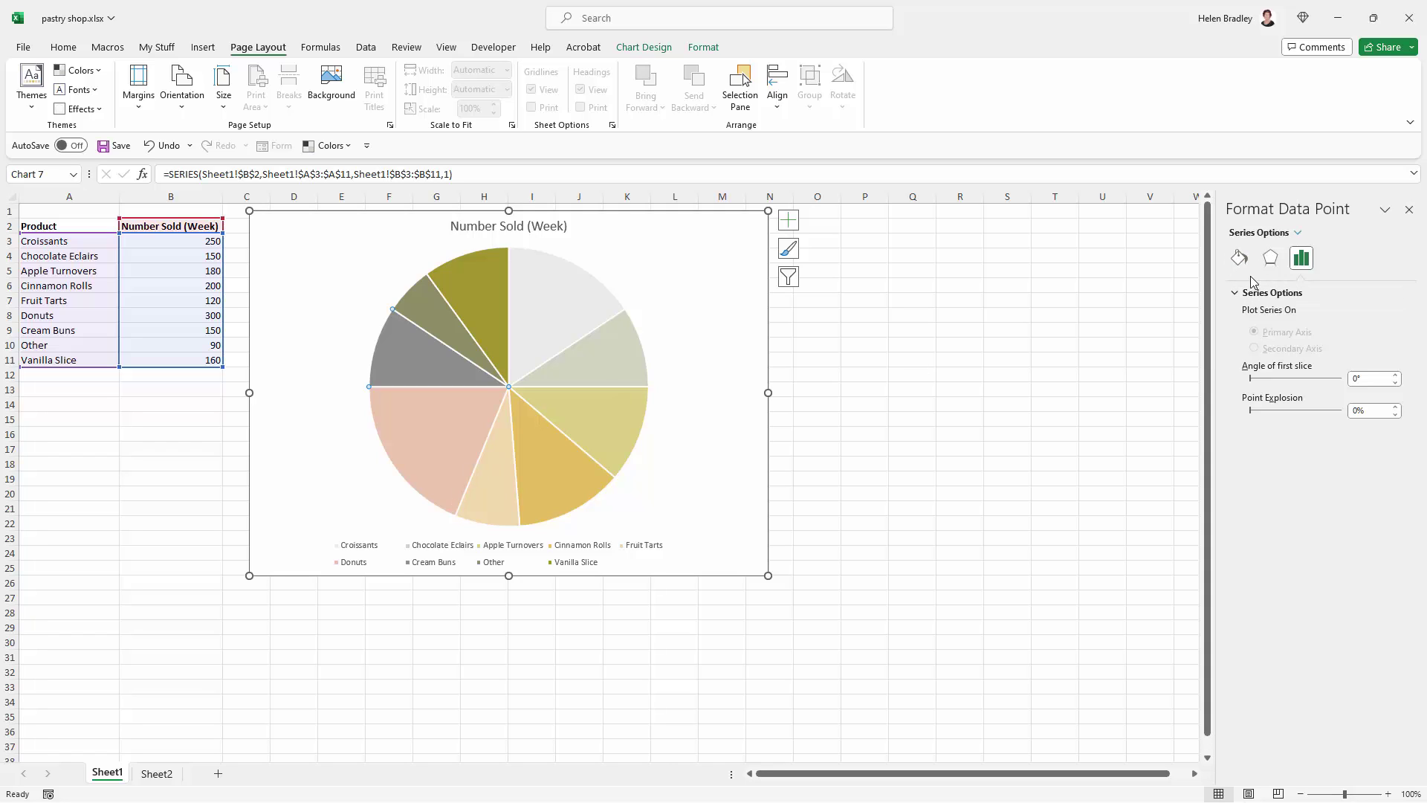
{"action": "left_click_drag", "start_coordinate": [1265, 204], "coordinate": [827, 276]}
{"action": "left_click", "coordinate": [810, 328]}
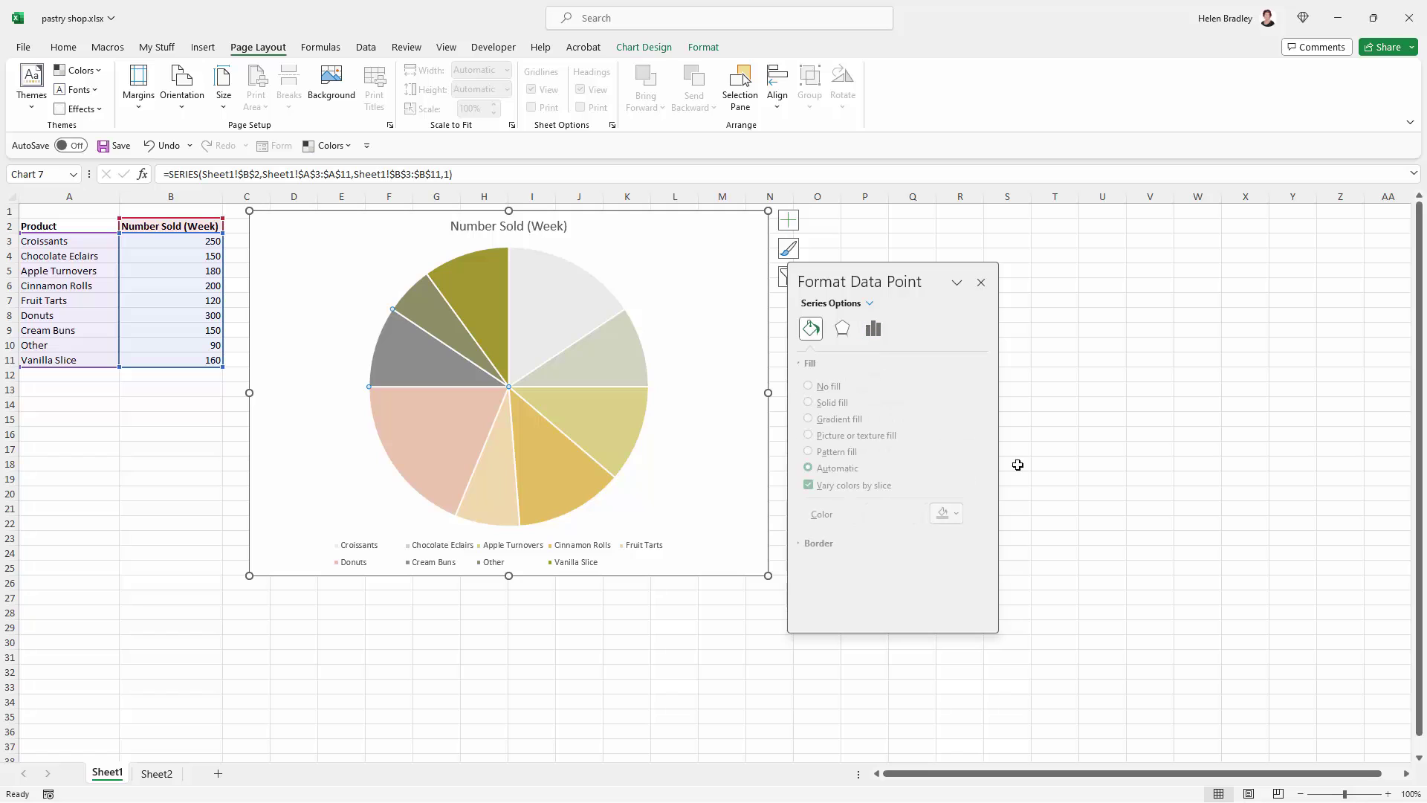
{"action": "left_click", "coordinate": [963, 513]}
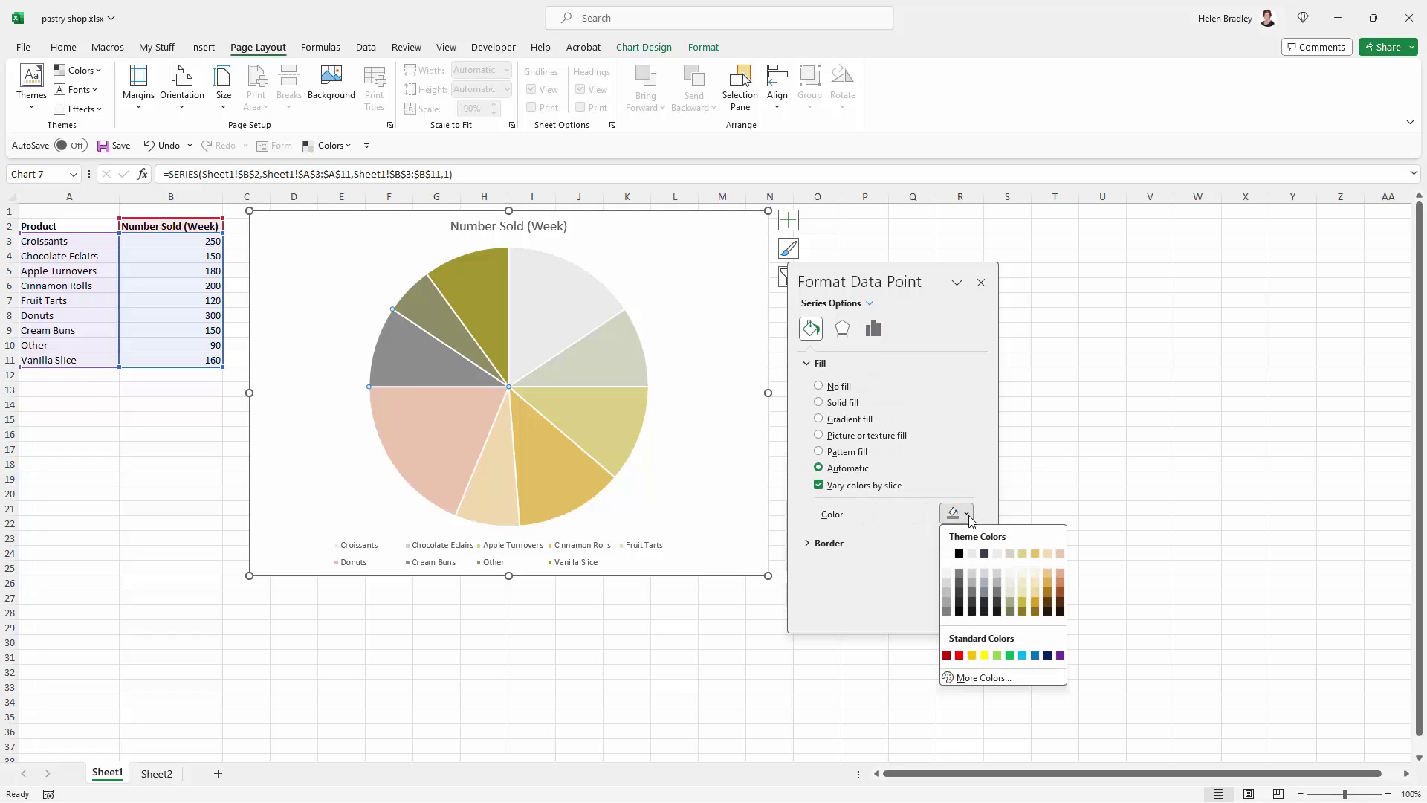
{"action": "left_click", "coordinate": [996, 585]}
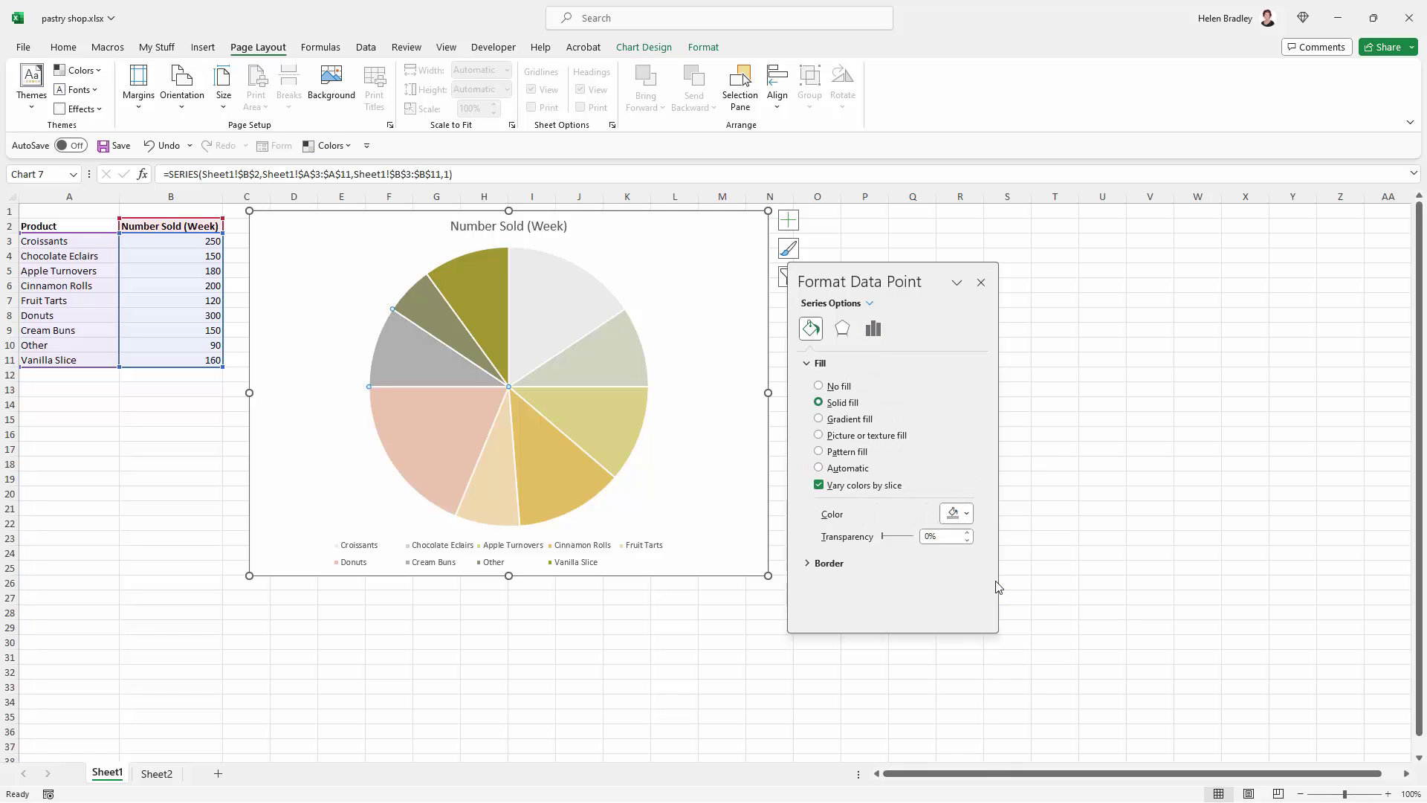
{"action": "left_click", "coordinate": [981, 283]}
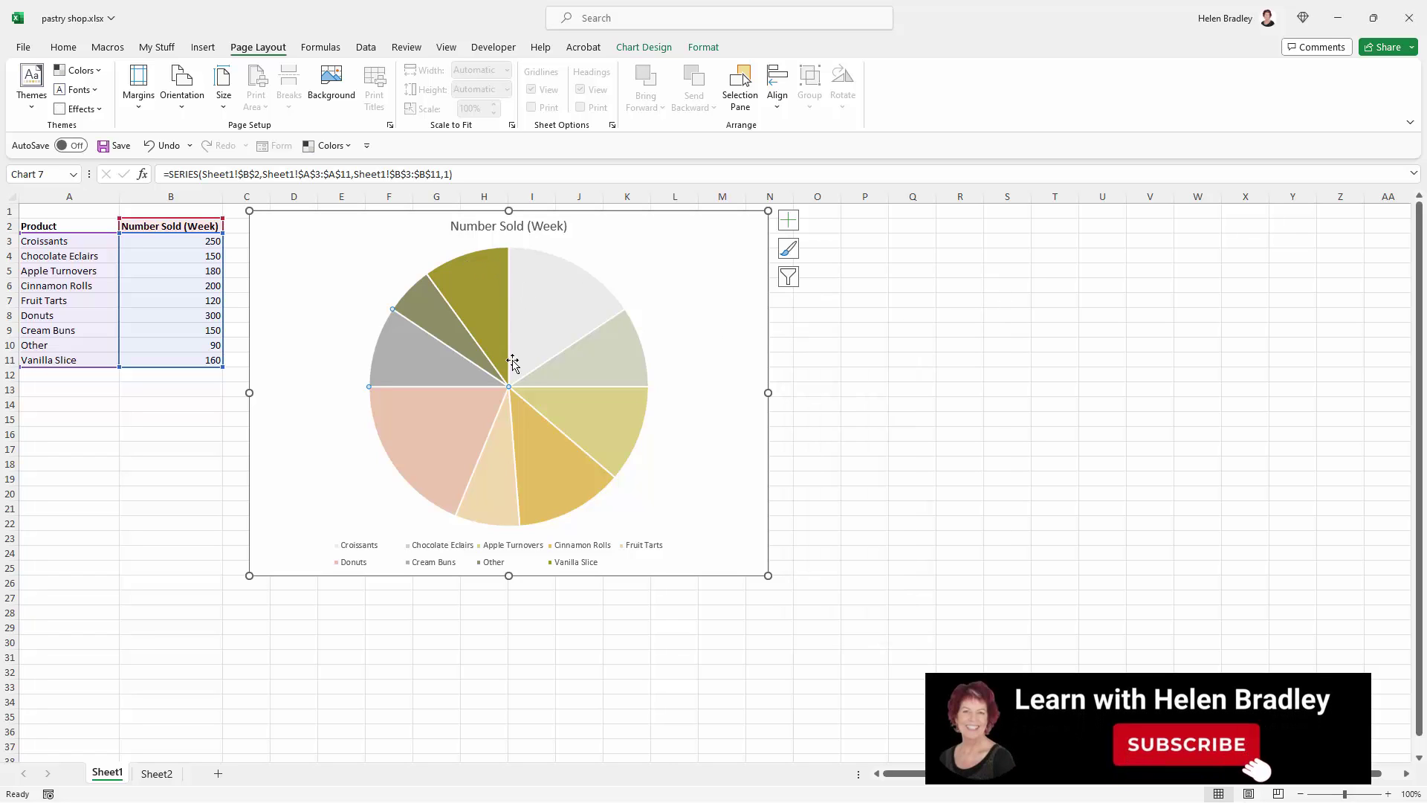
{"action": "mouse_move", "coordinate": [503, 354]}
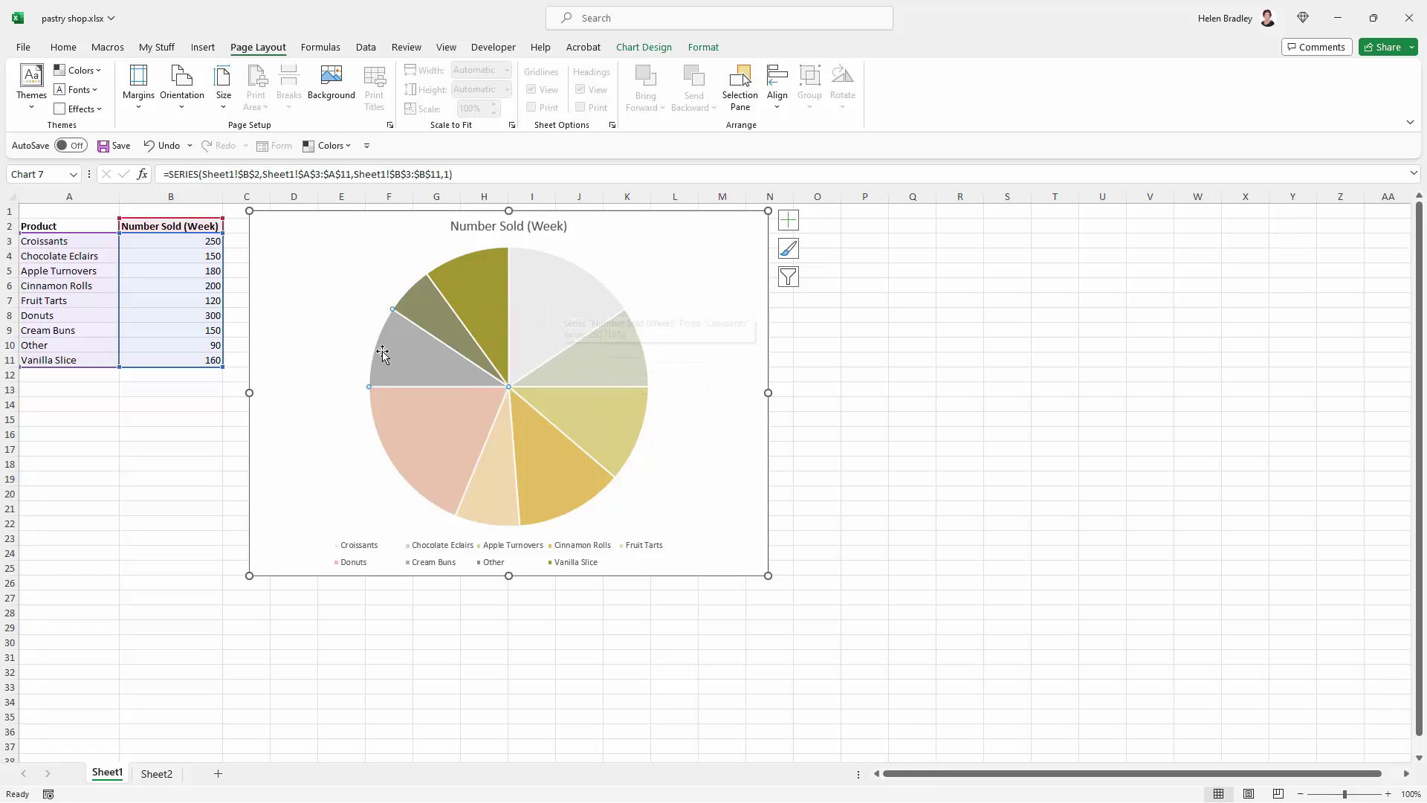
{"action": "mouse_move", "coordinate": [405, 359]}
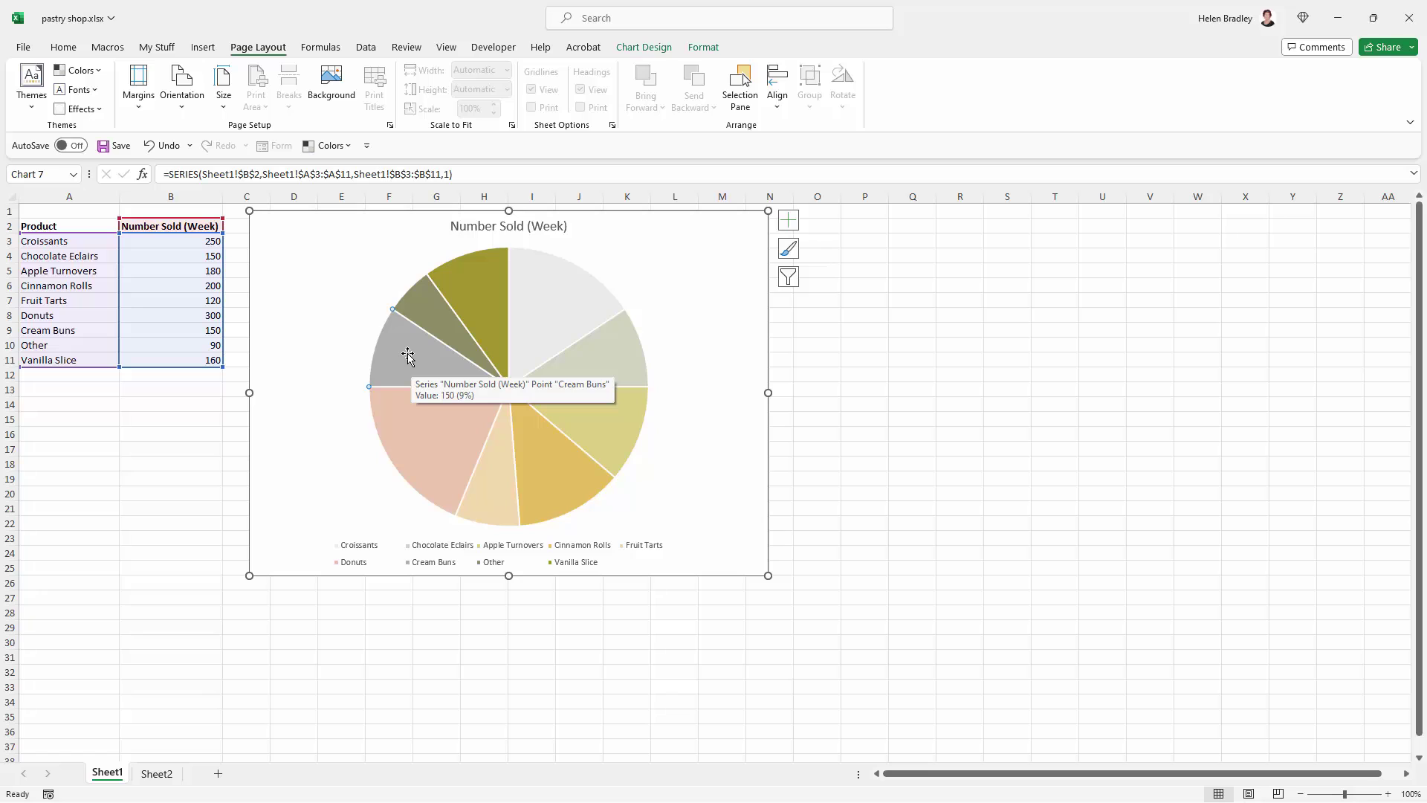
{"action": "left_click", "coordinate": [875, 527]}
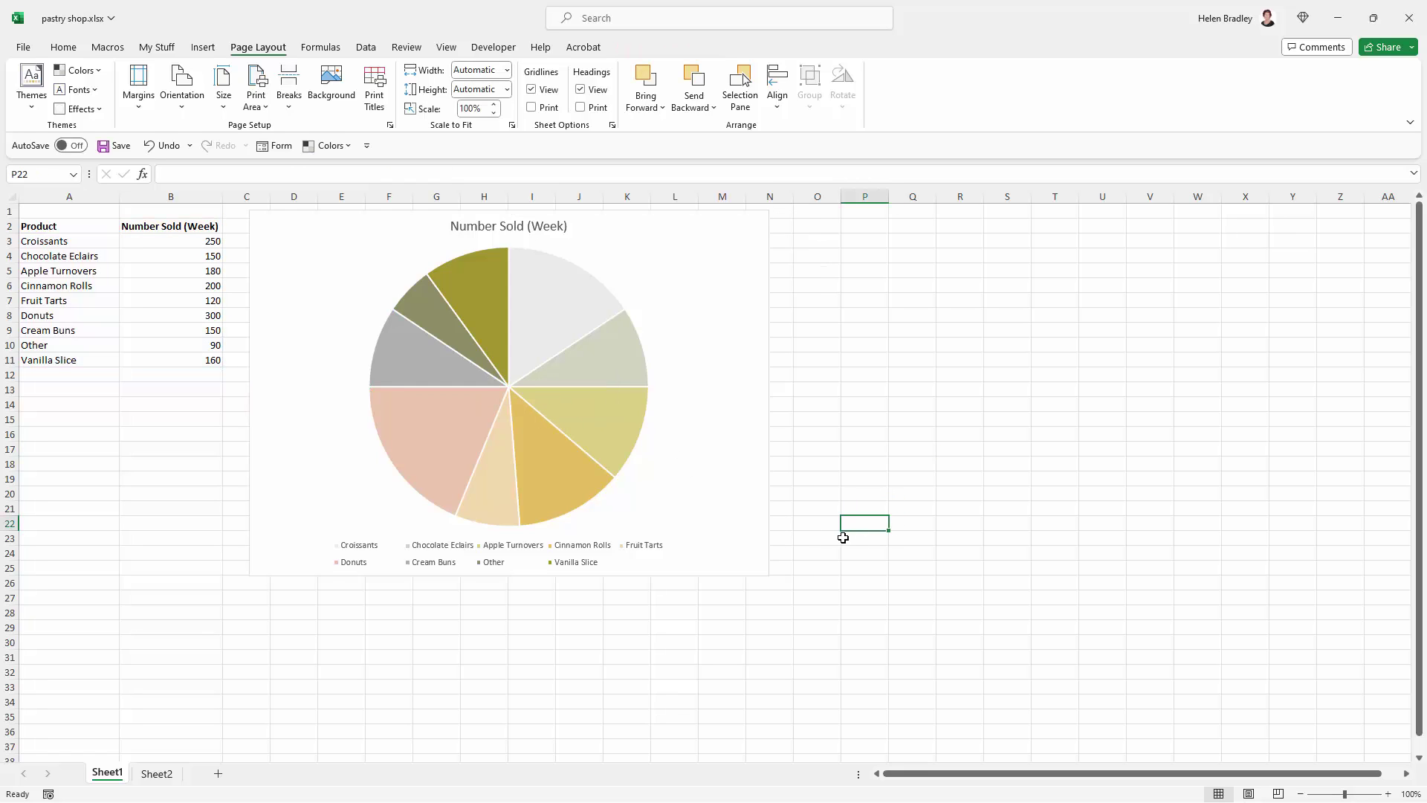